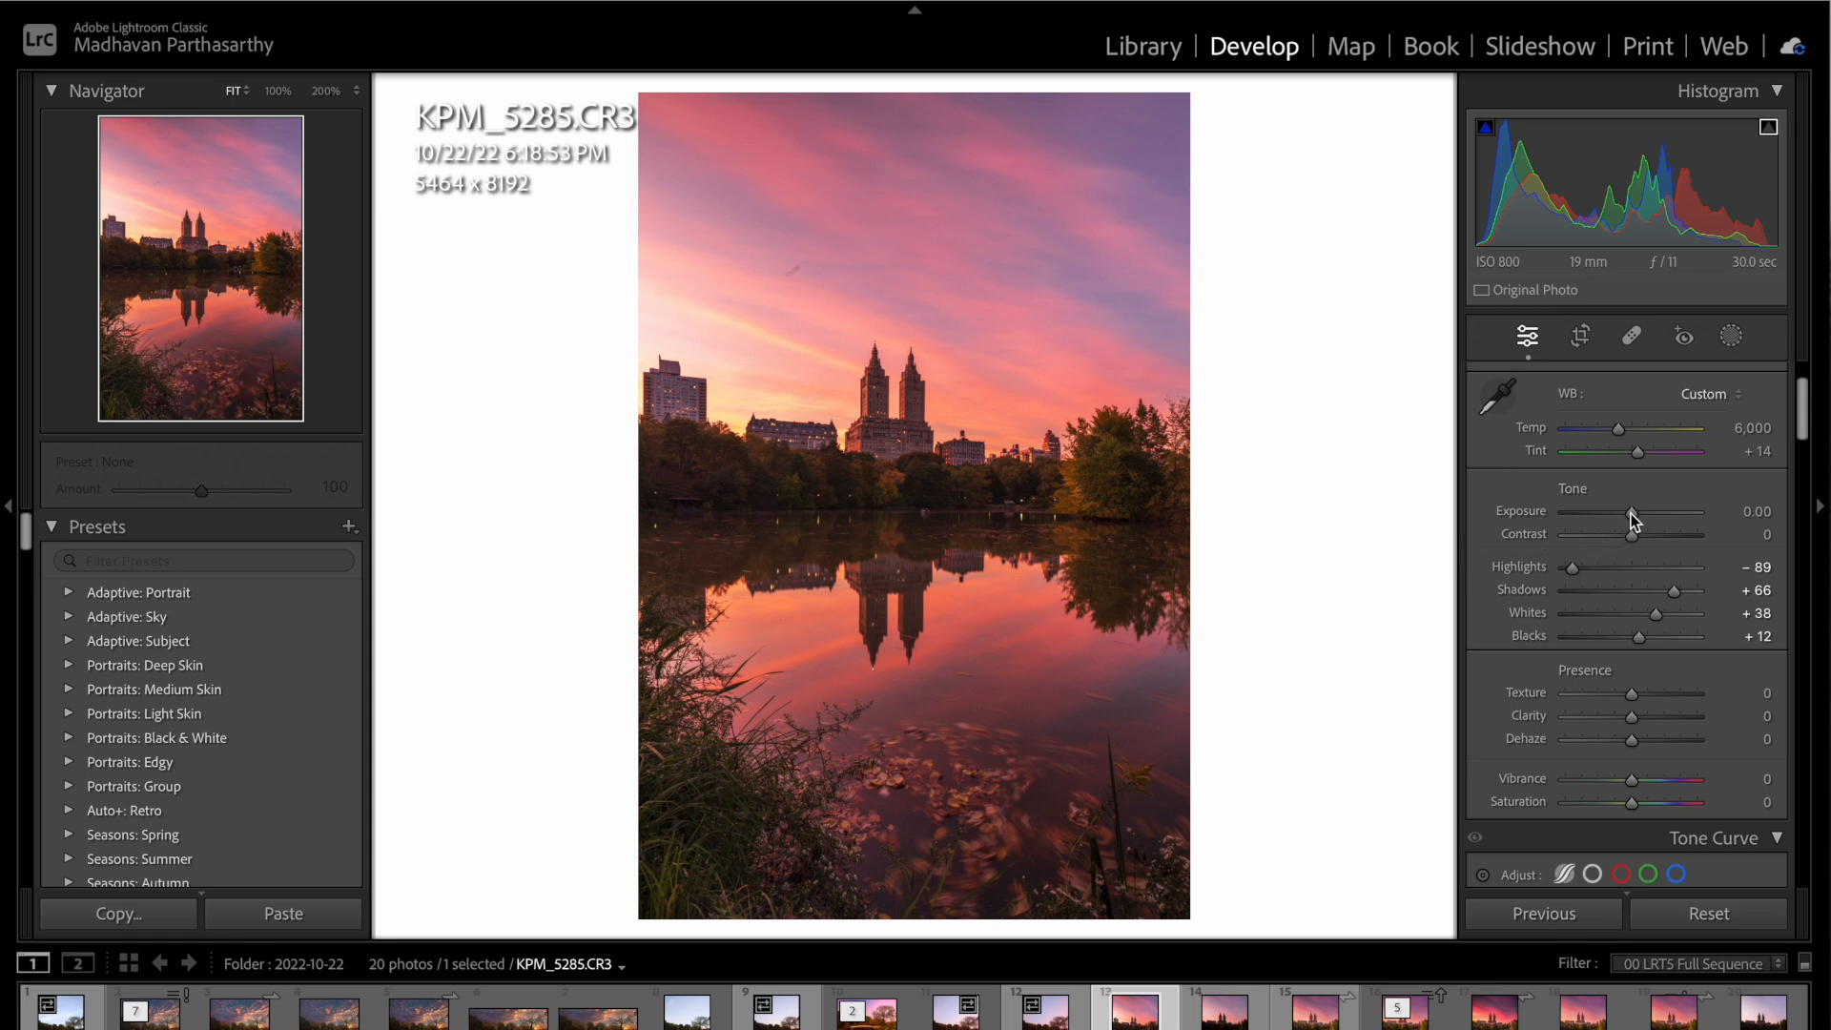
- Adjust the photo's tone to exposure +0.10, contrast +12 and shadows +89
drag(1631, 512, 1632, 512)
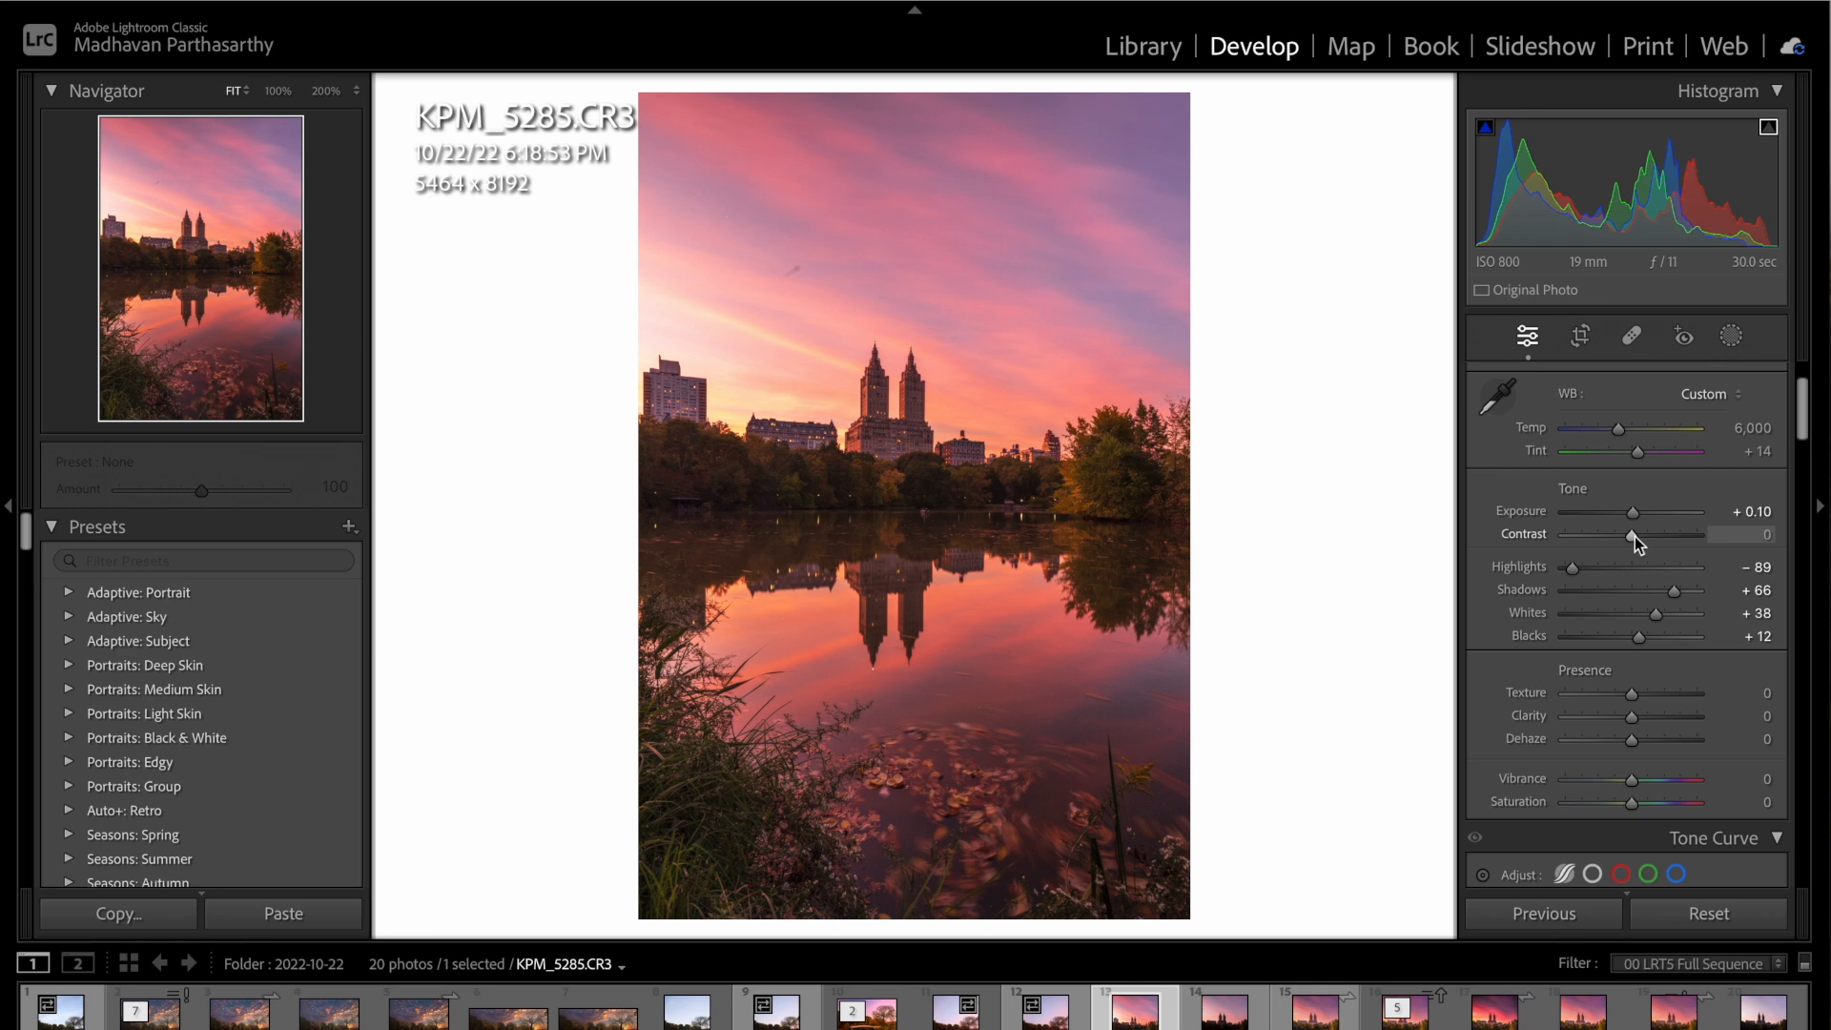
drag(1637, 540, 1638, 540)
drag(1634, 538, 1677, 549)
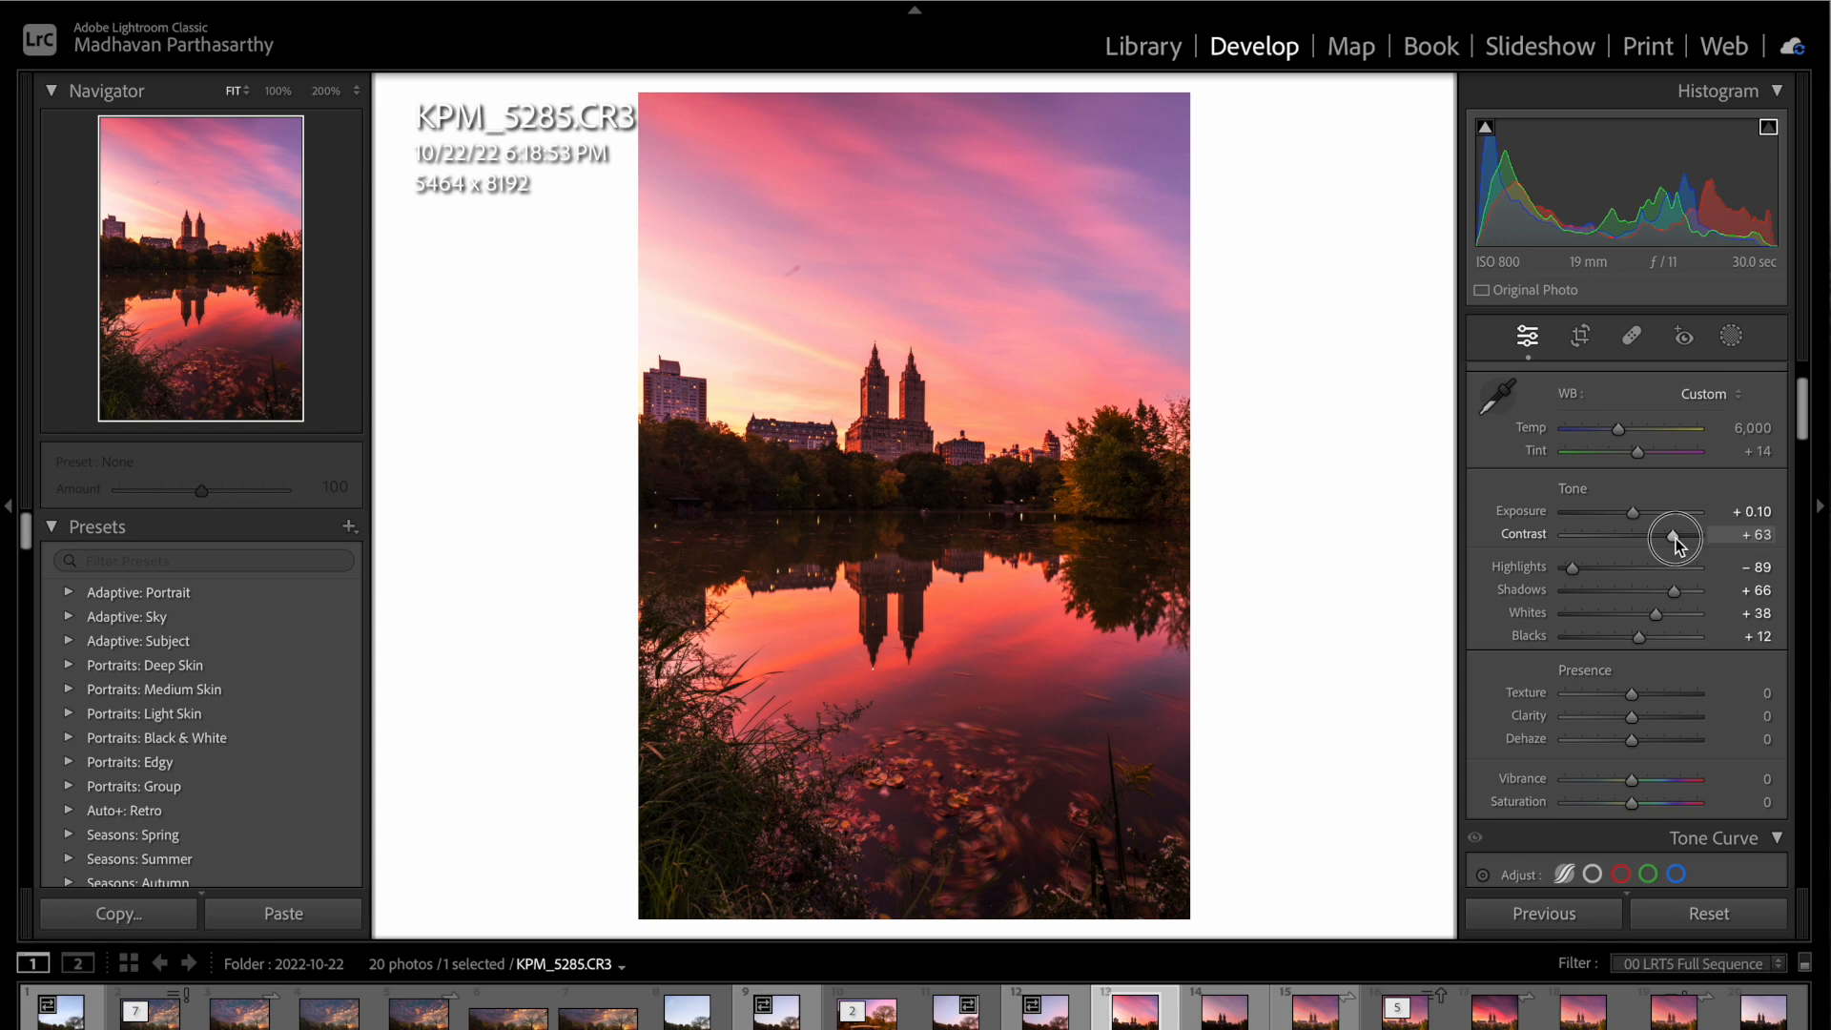
double_click(1674, 540)
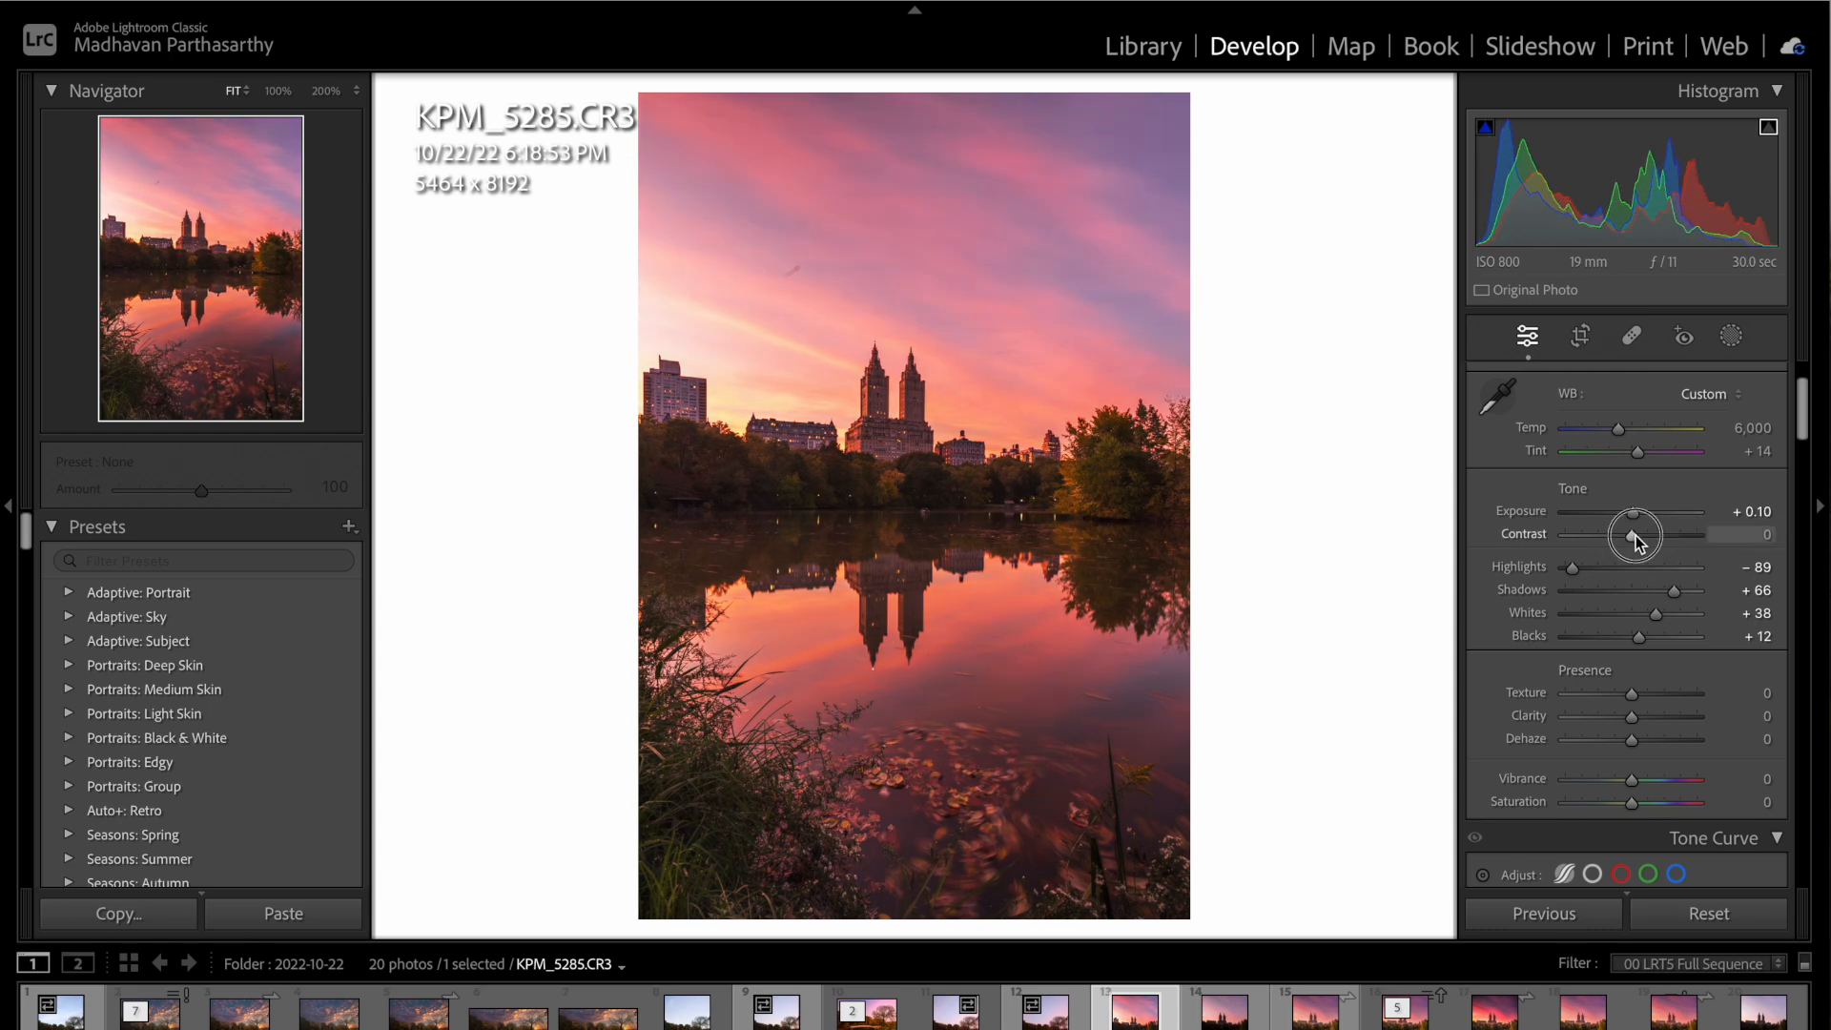
drag(1635, 535, 1642, 539)
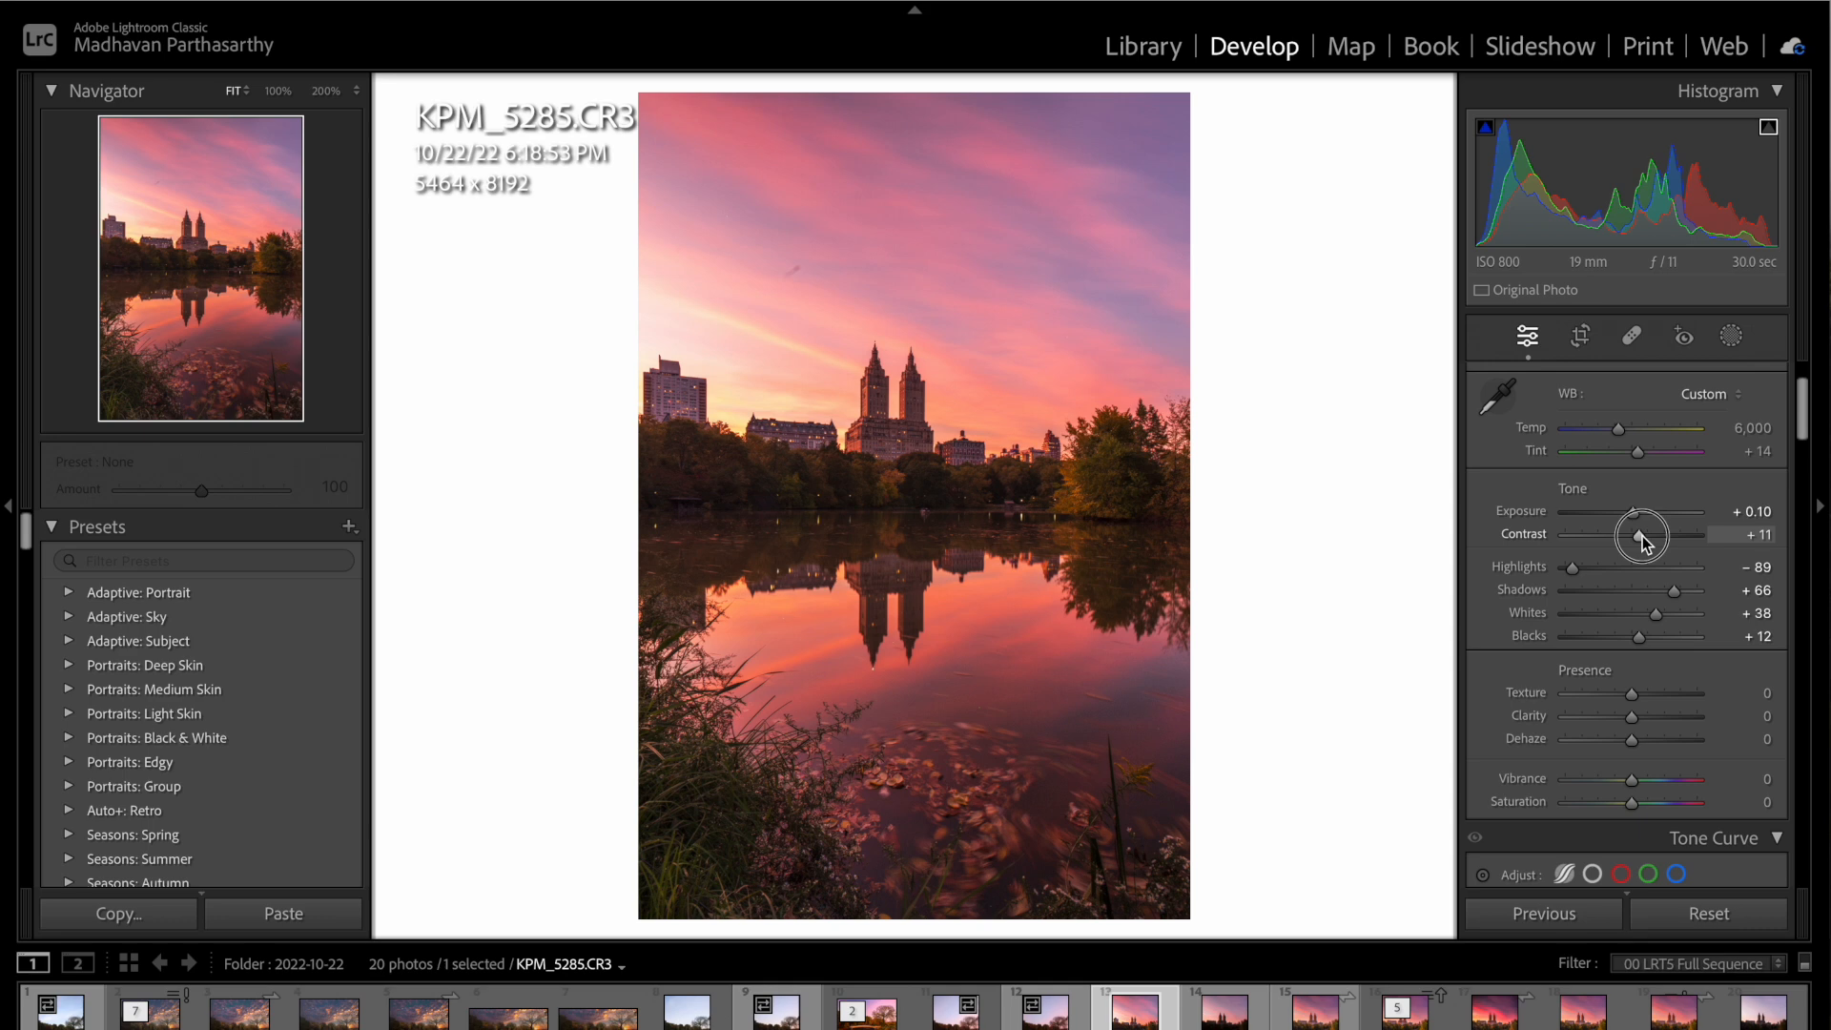
drag(1642, 536, 1642, 535)
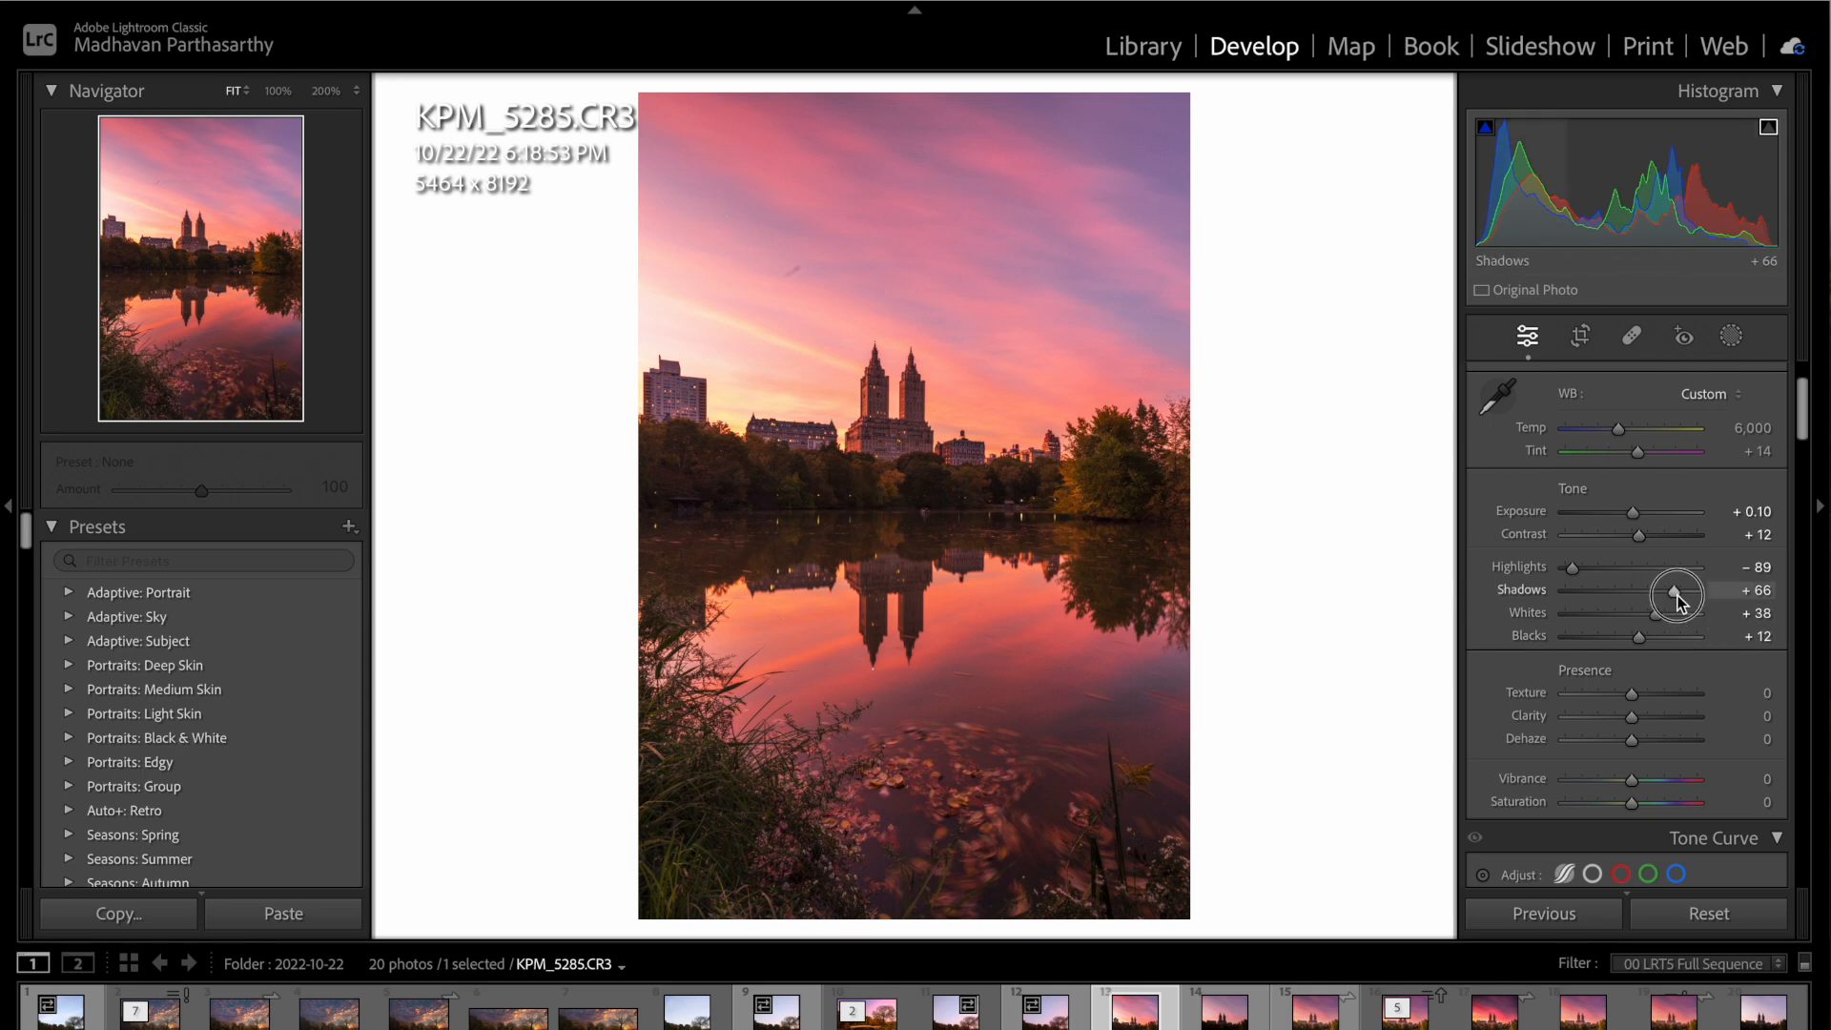
drag(1678, 595, 1692, 593)
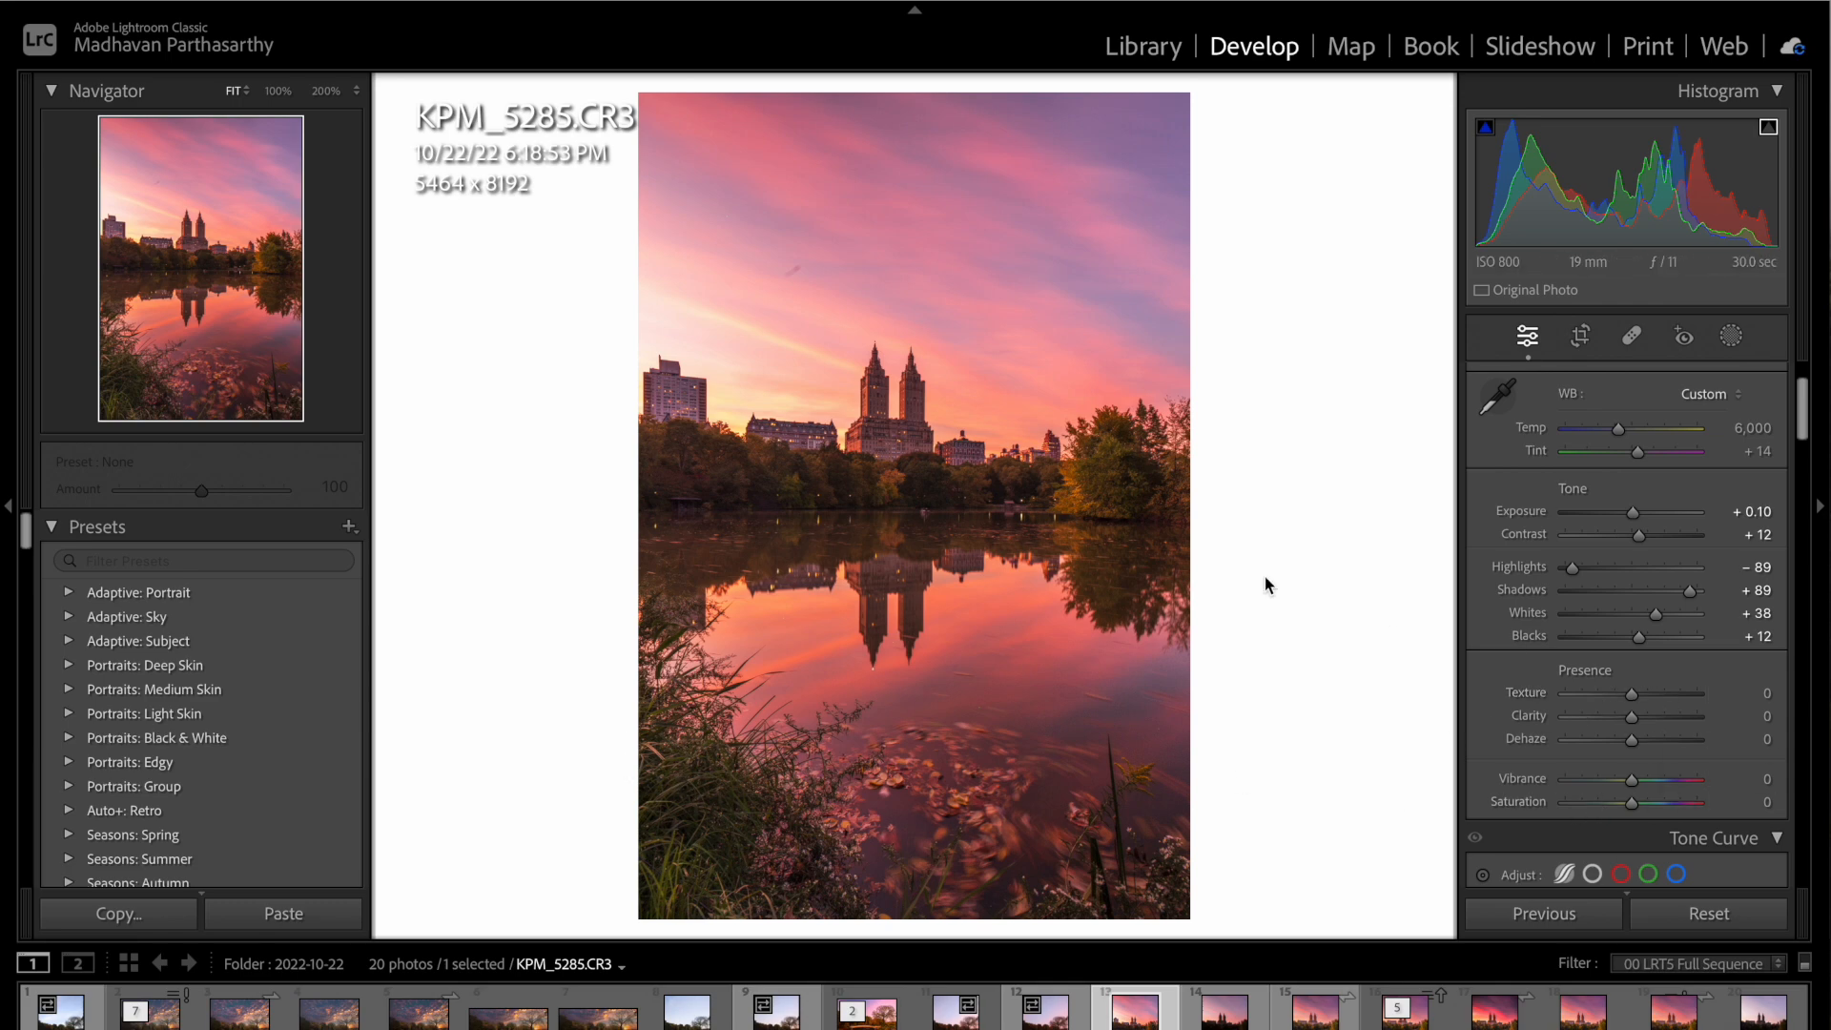
click(899, 412)
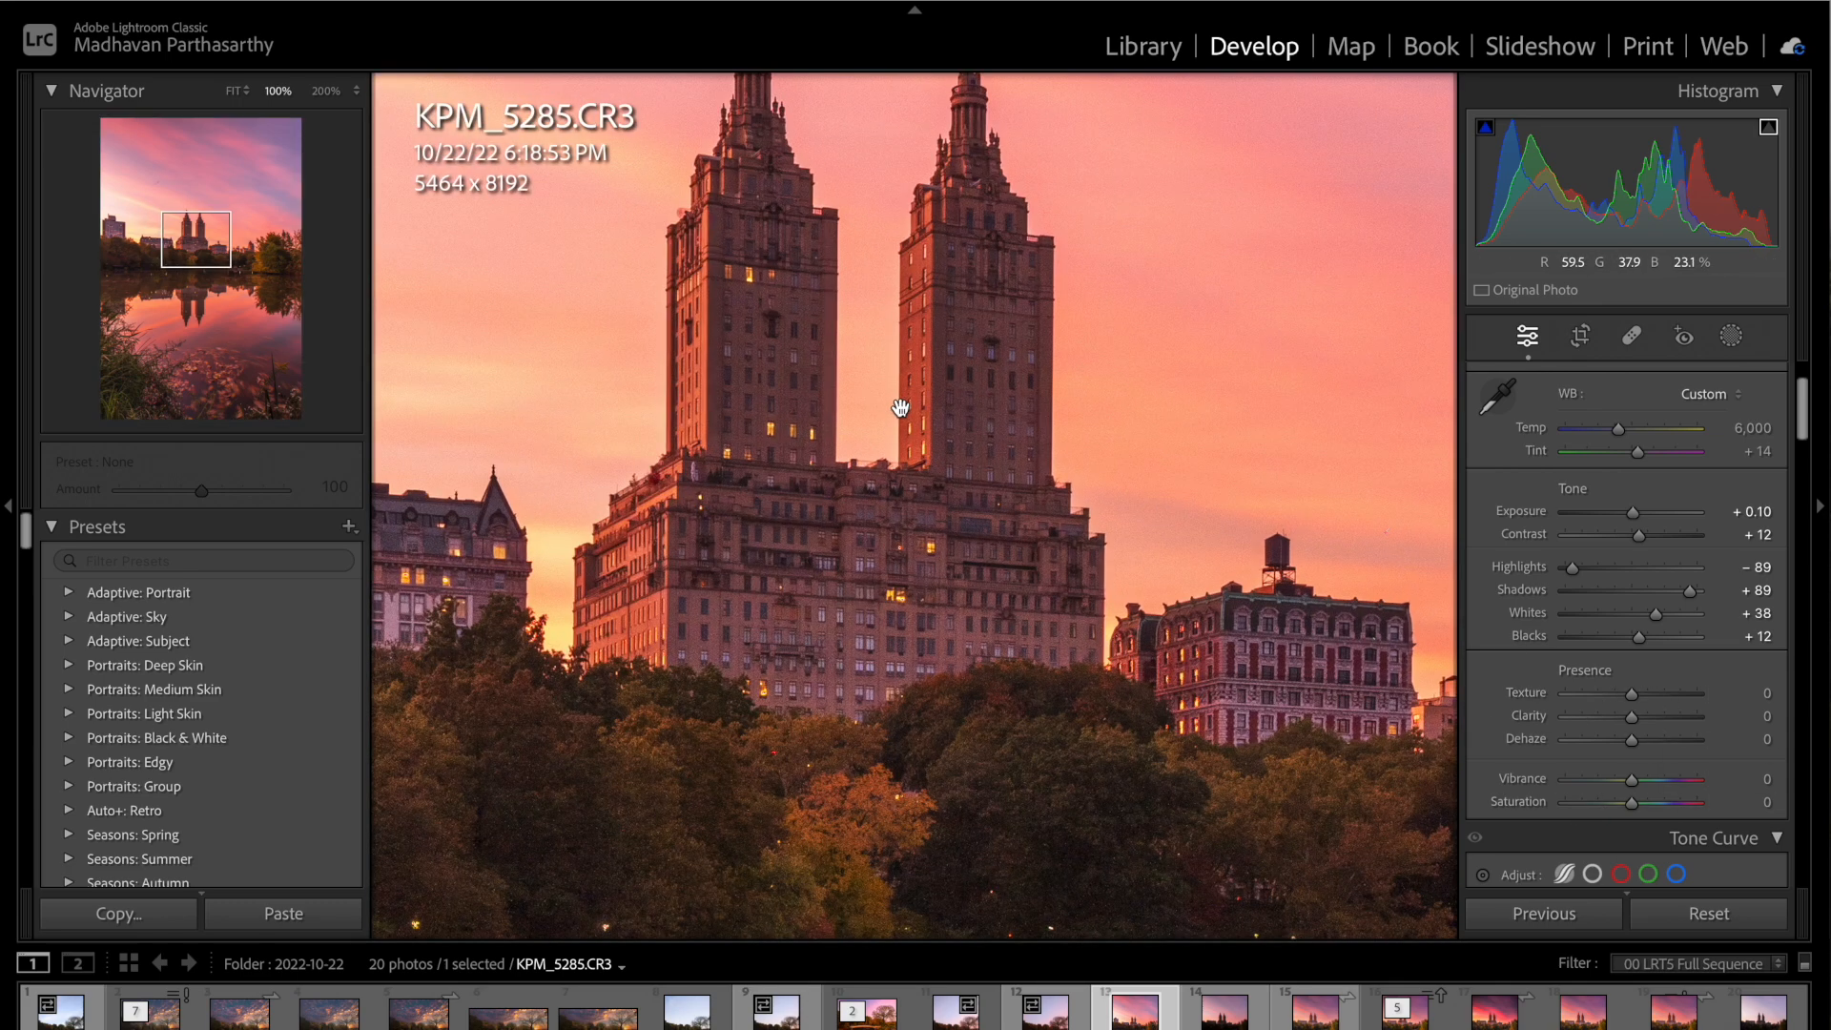
drag(870, 360, 885, 513)
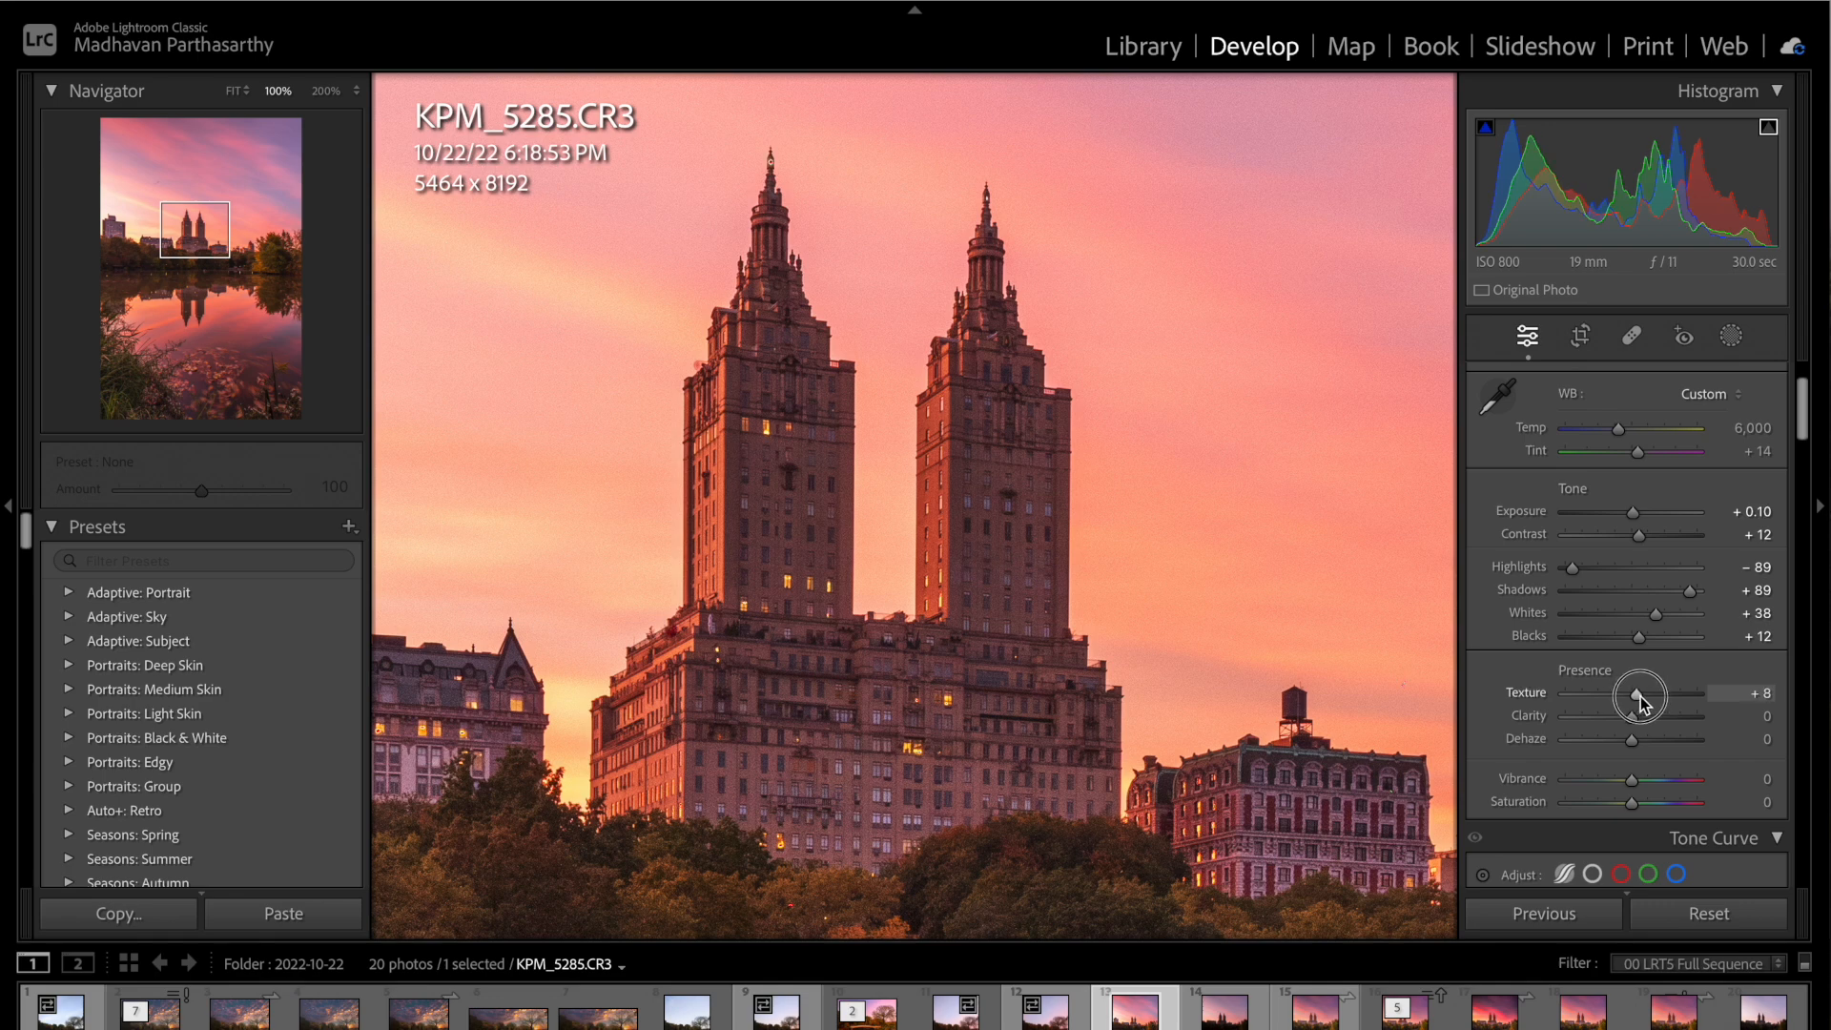
drag(1641, 696, 1674, 694)
drag(1679, 695, 1672, 701)
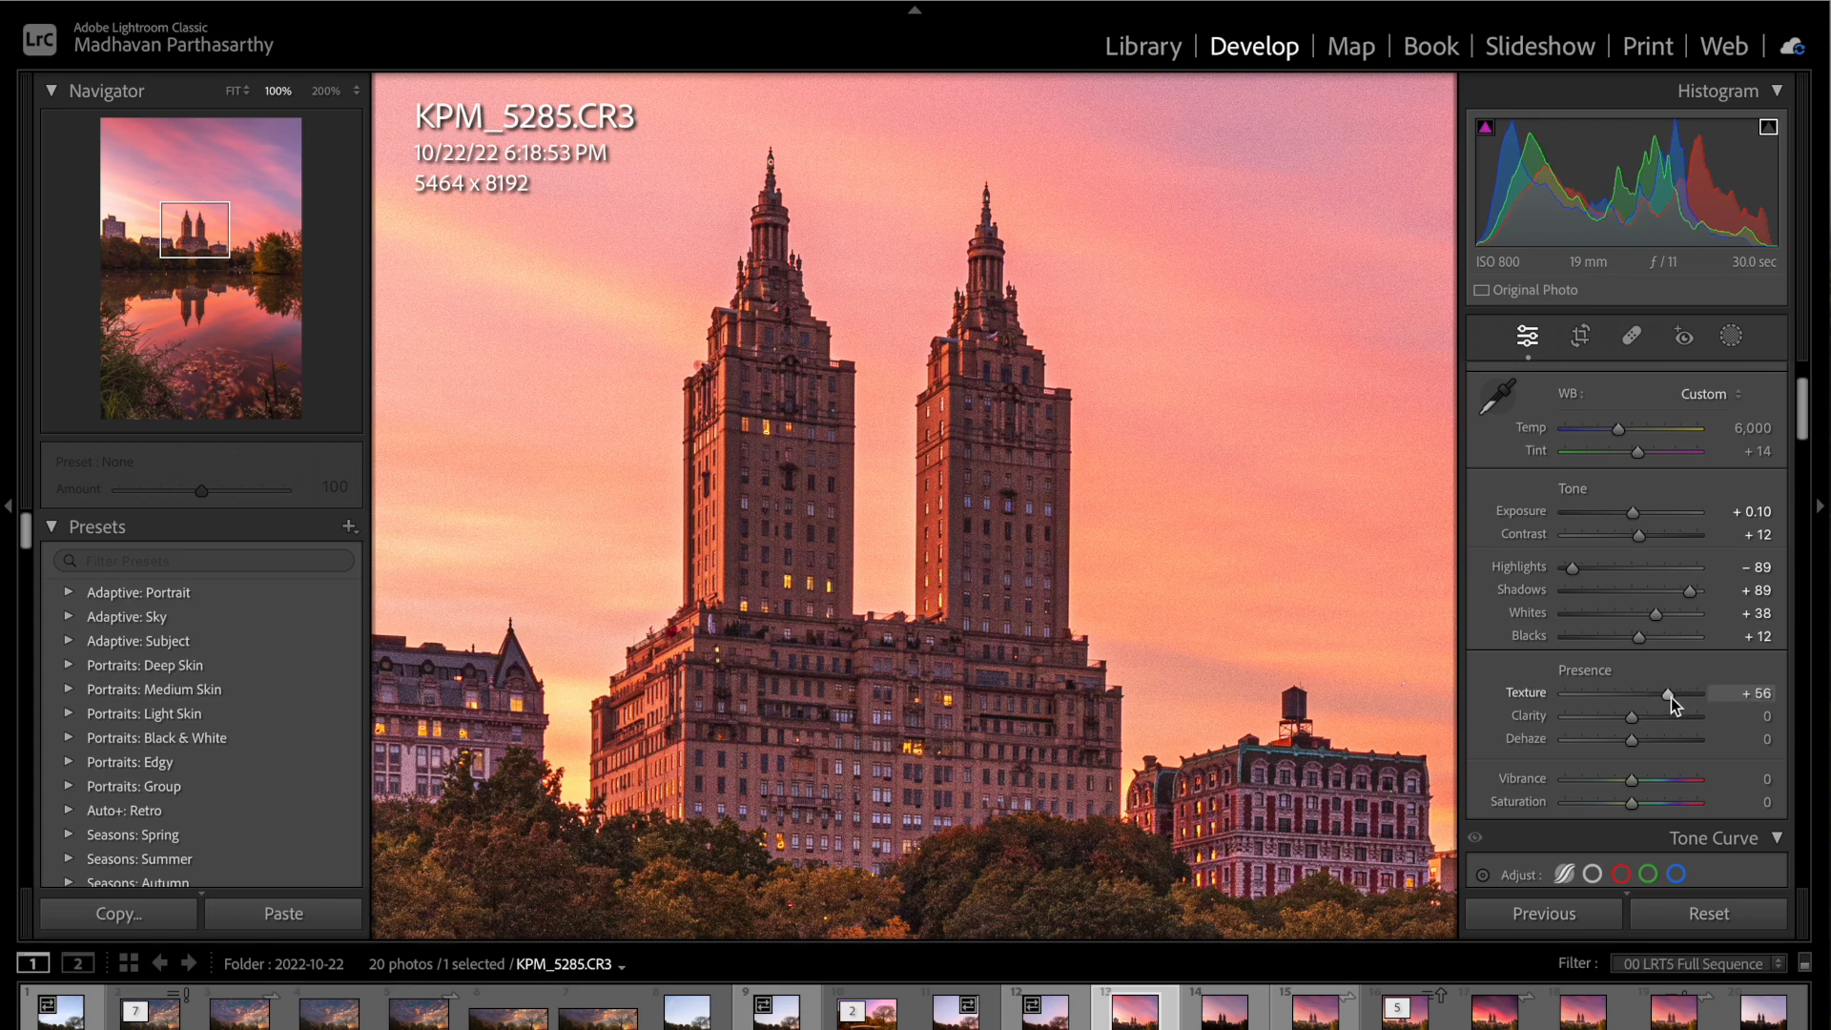
double_click(1671, 697)
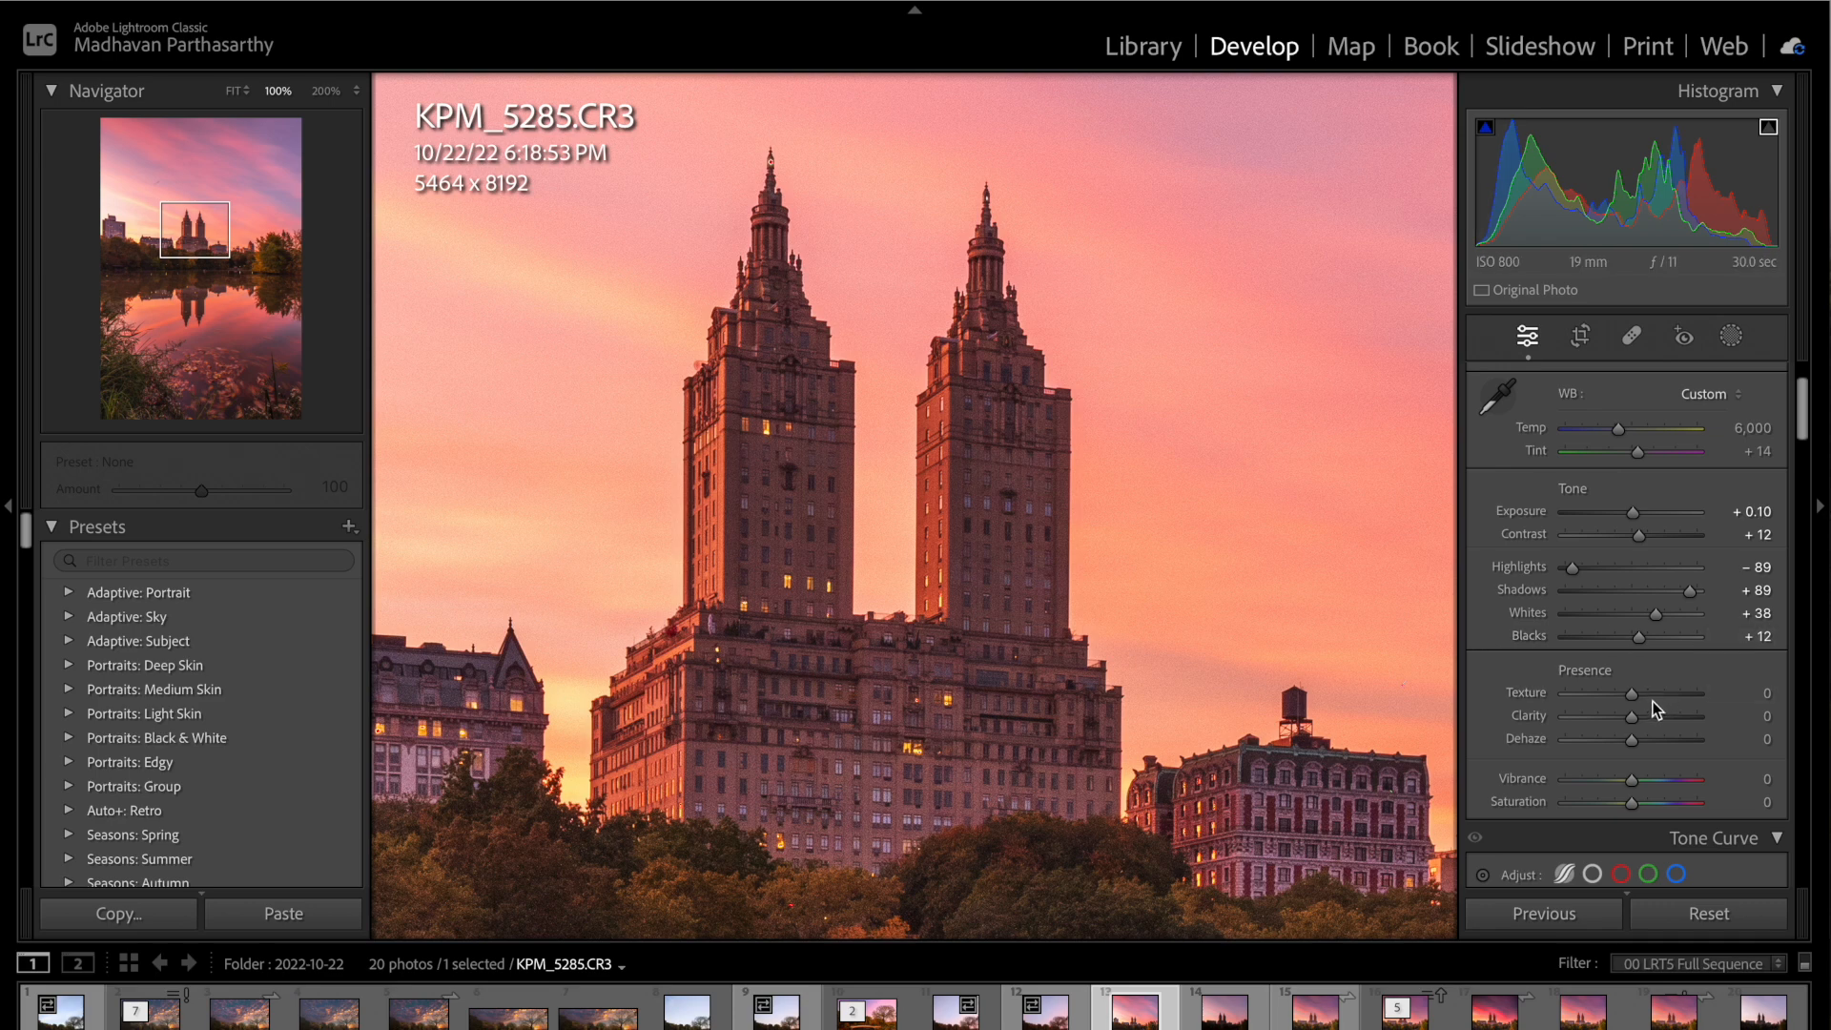
- Set the photo's Texture to +11 and Clarity to +24, and return to the full-image view
drag(1634, 695, 1640, 699)
drag(1631, 715, 1649, 728)
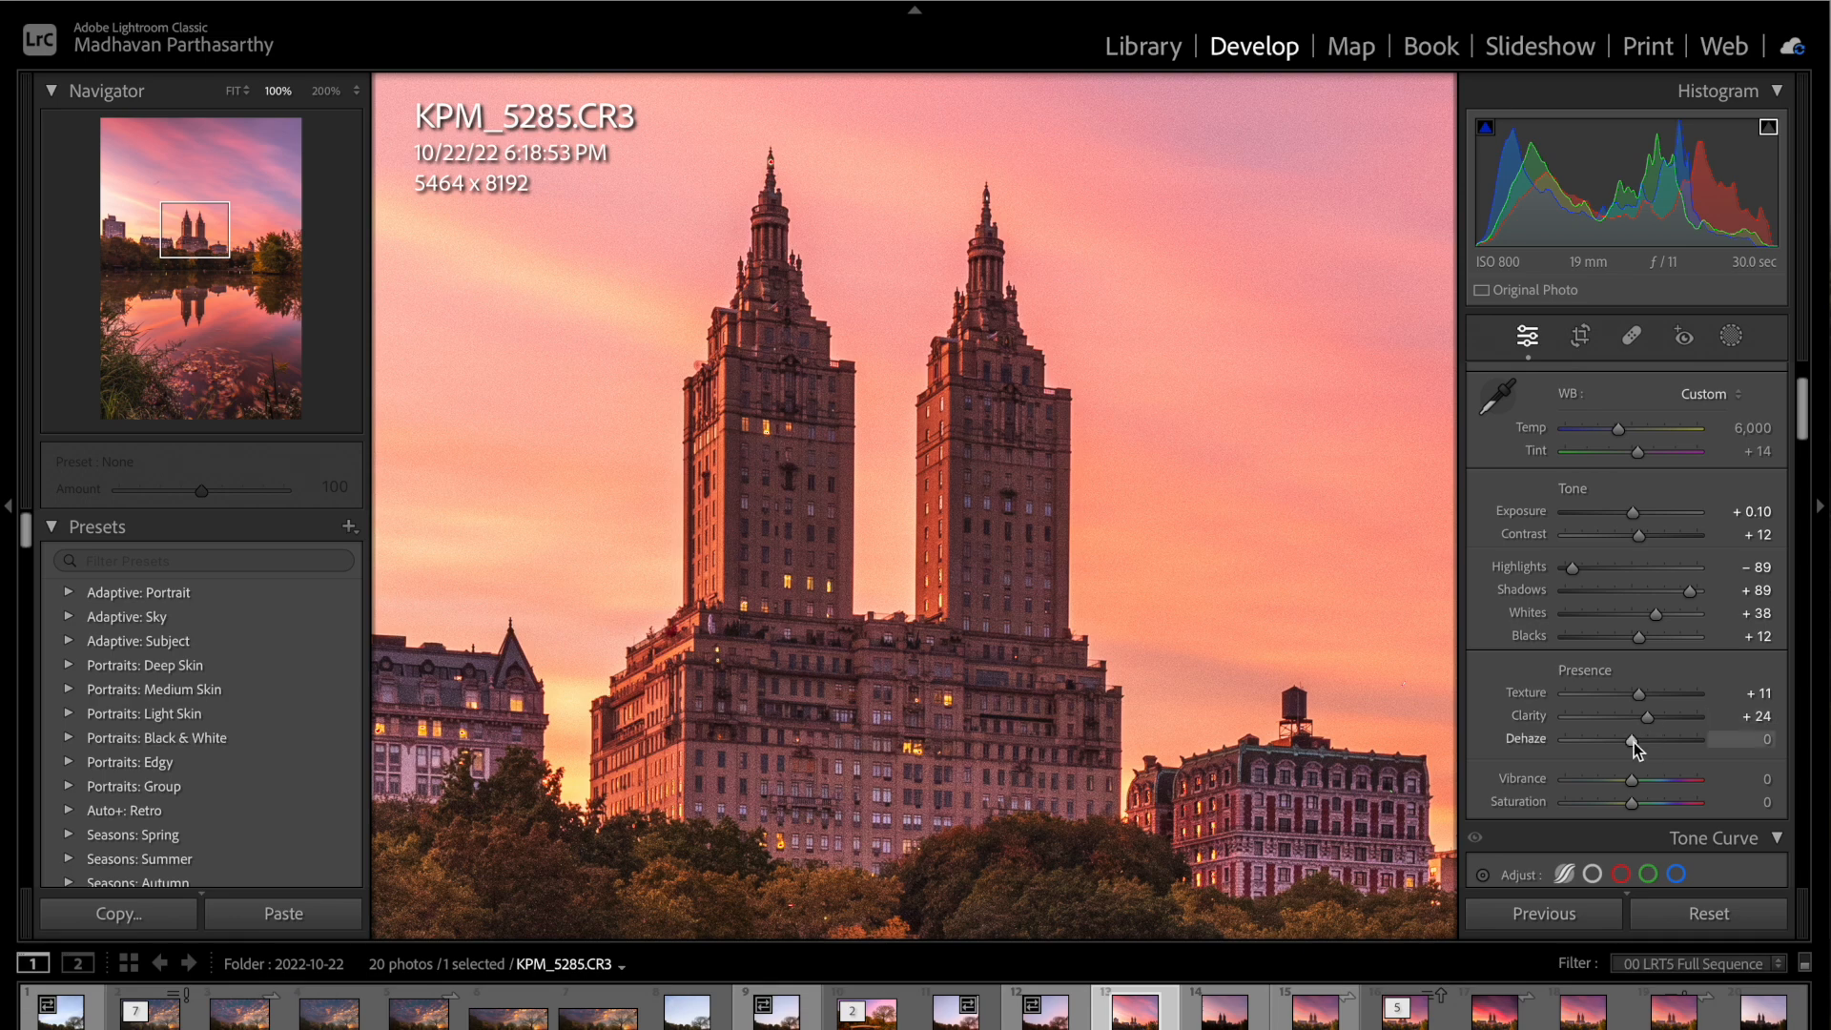
click(1223, 612)
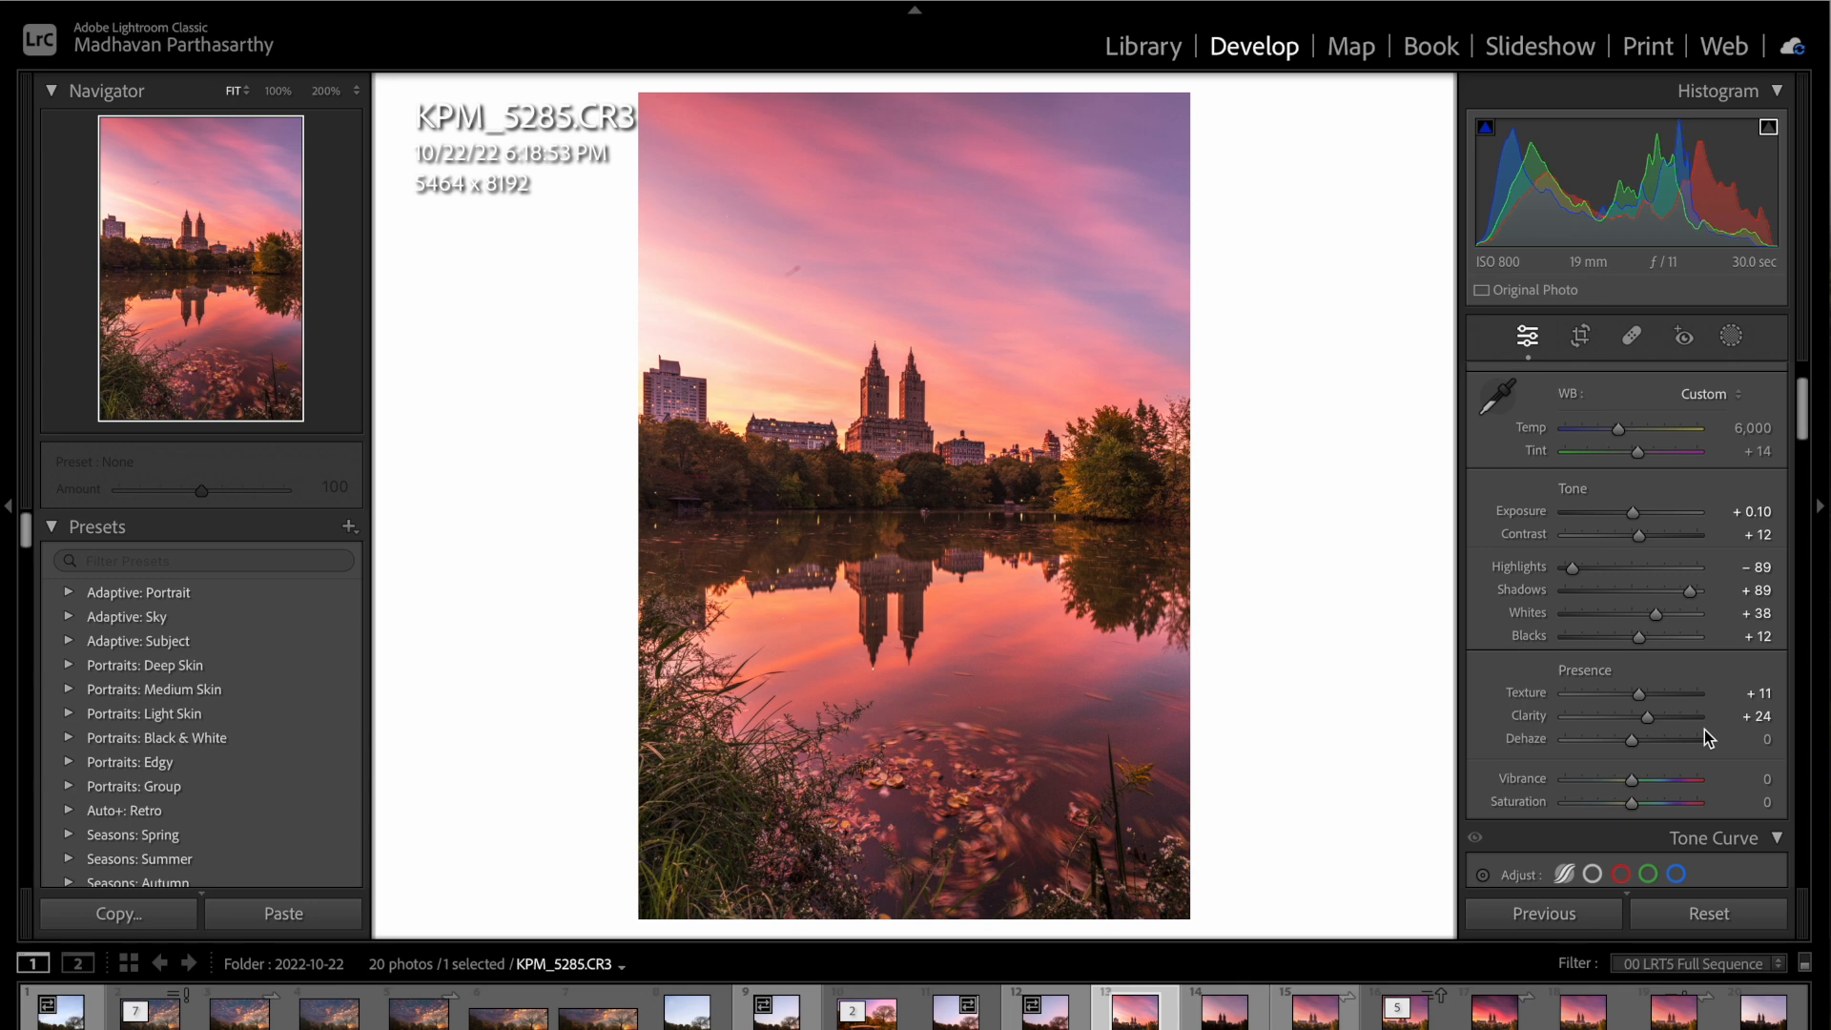
- Set the photo's Dehaze amount to +10
drag(1632, 747, 1655, 751)
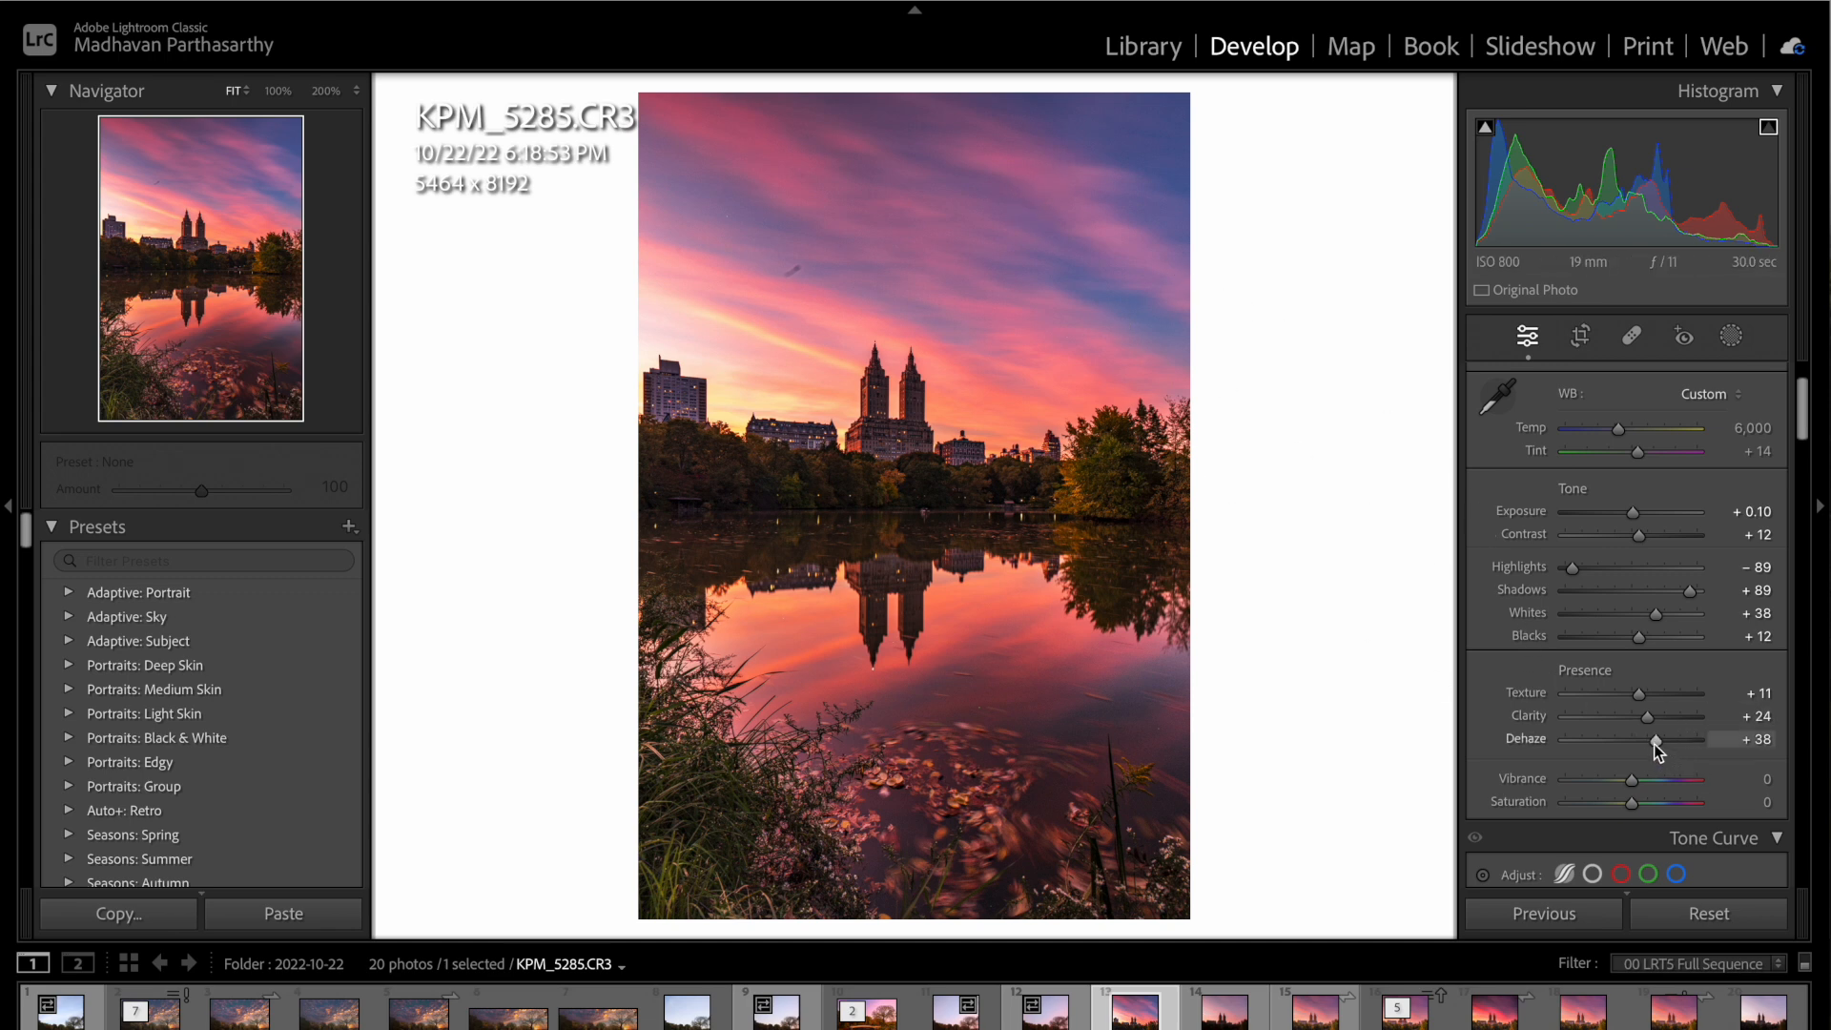
drag(1656, 742, 1644, 742)
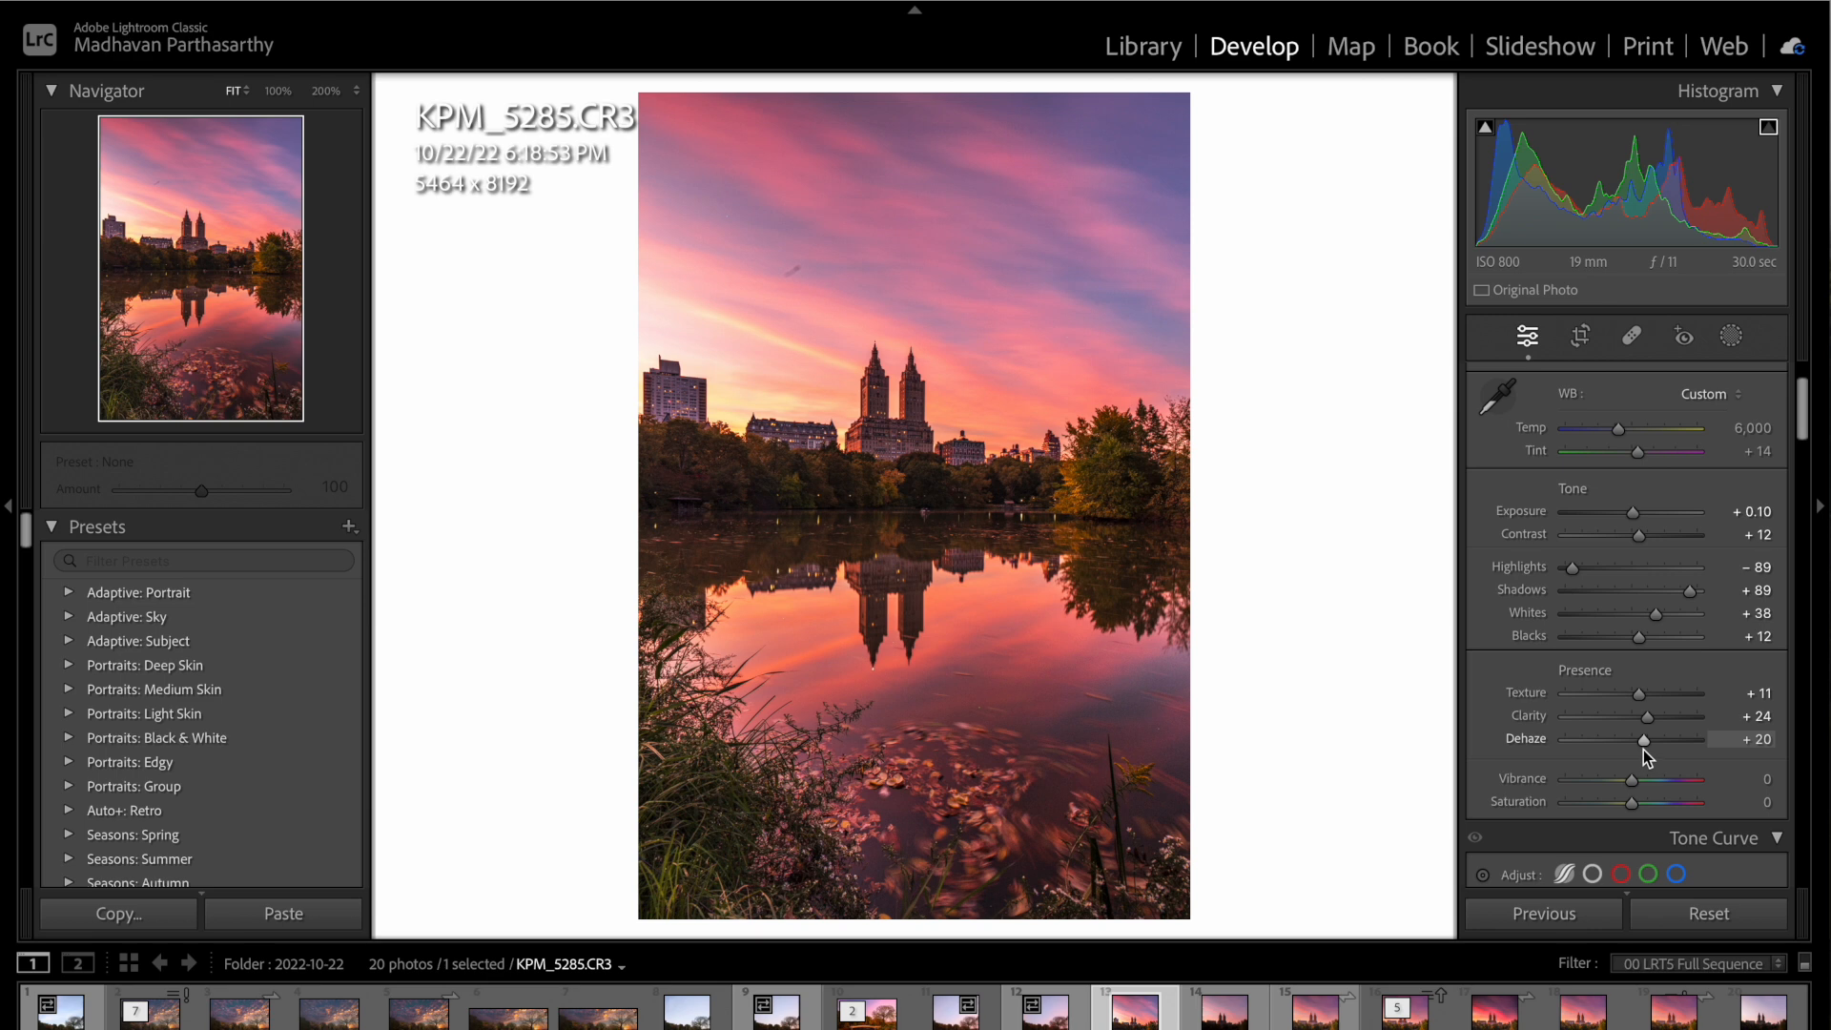
drag(1648, 740, 1639, 741)
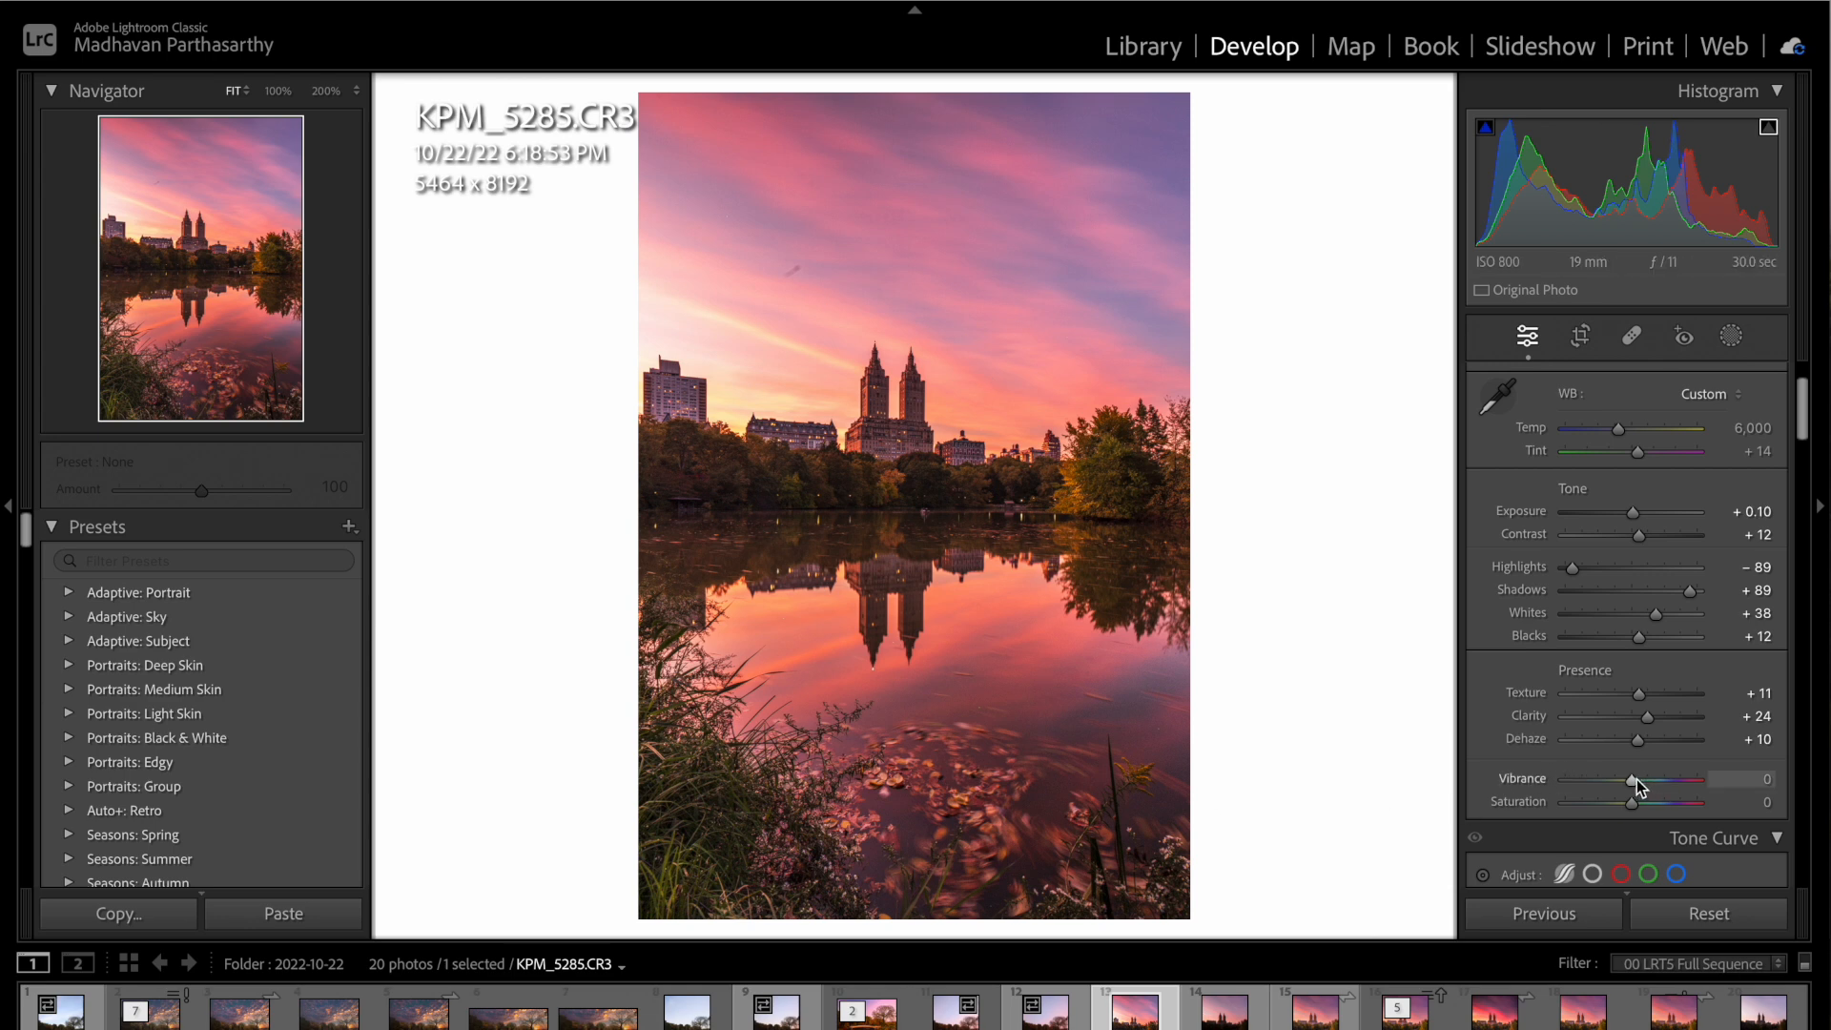
- Boost the colours by setting Vibrance to +17 and Saturation to +12
drag(1634, 780, 1642, 780)
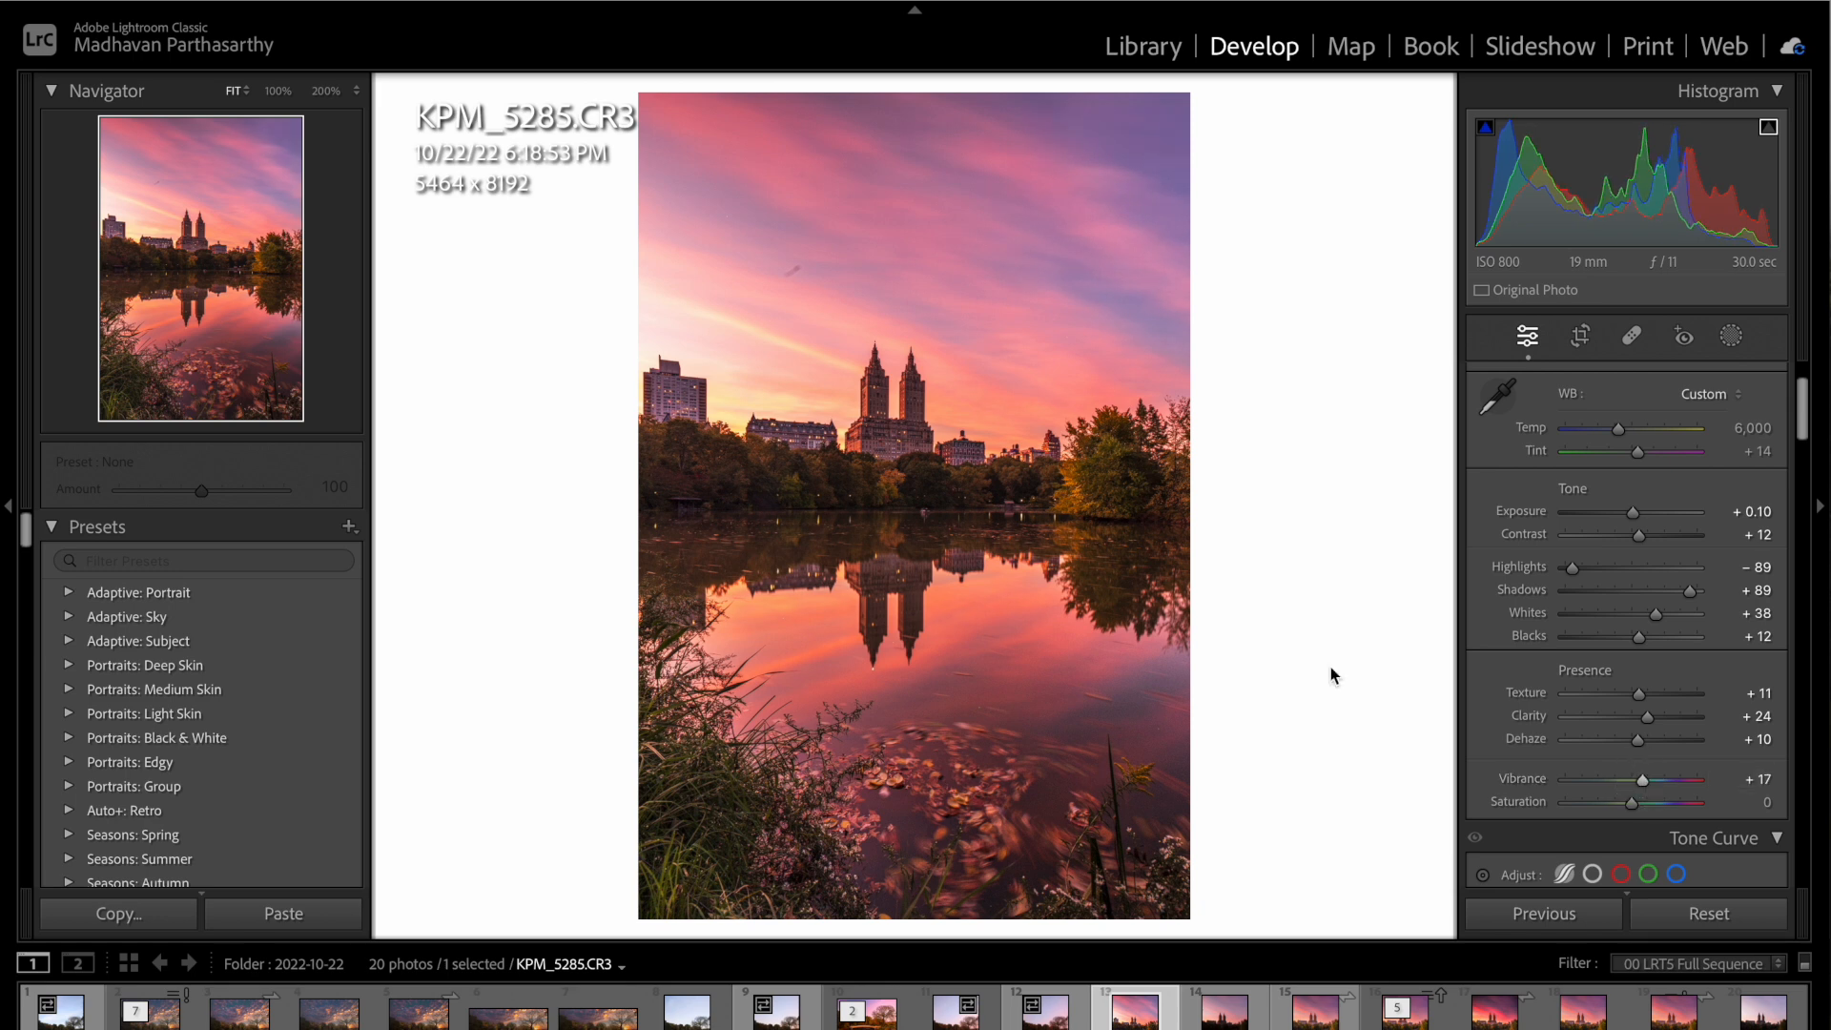
click(1634, 801)
drag(1635, 801, 1641, 800)
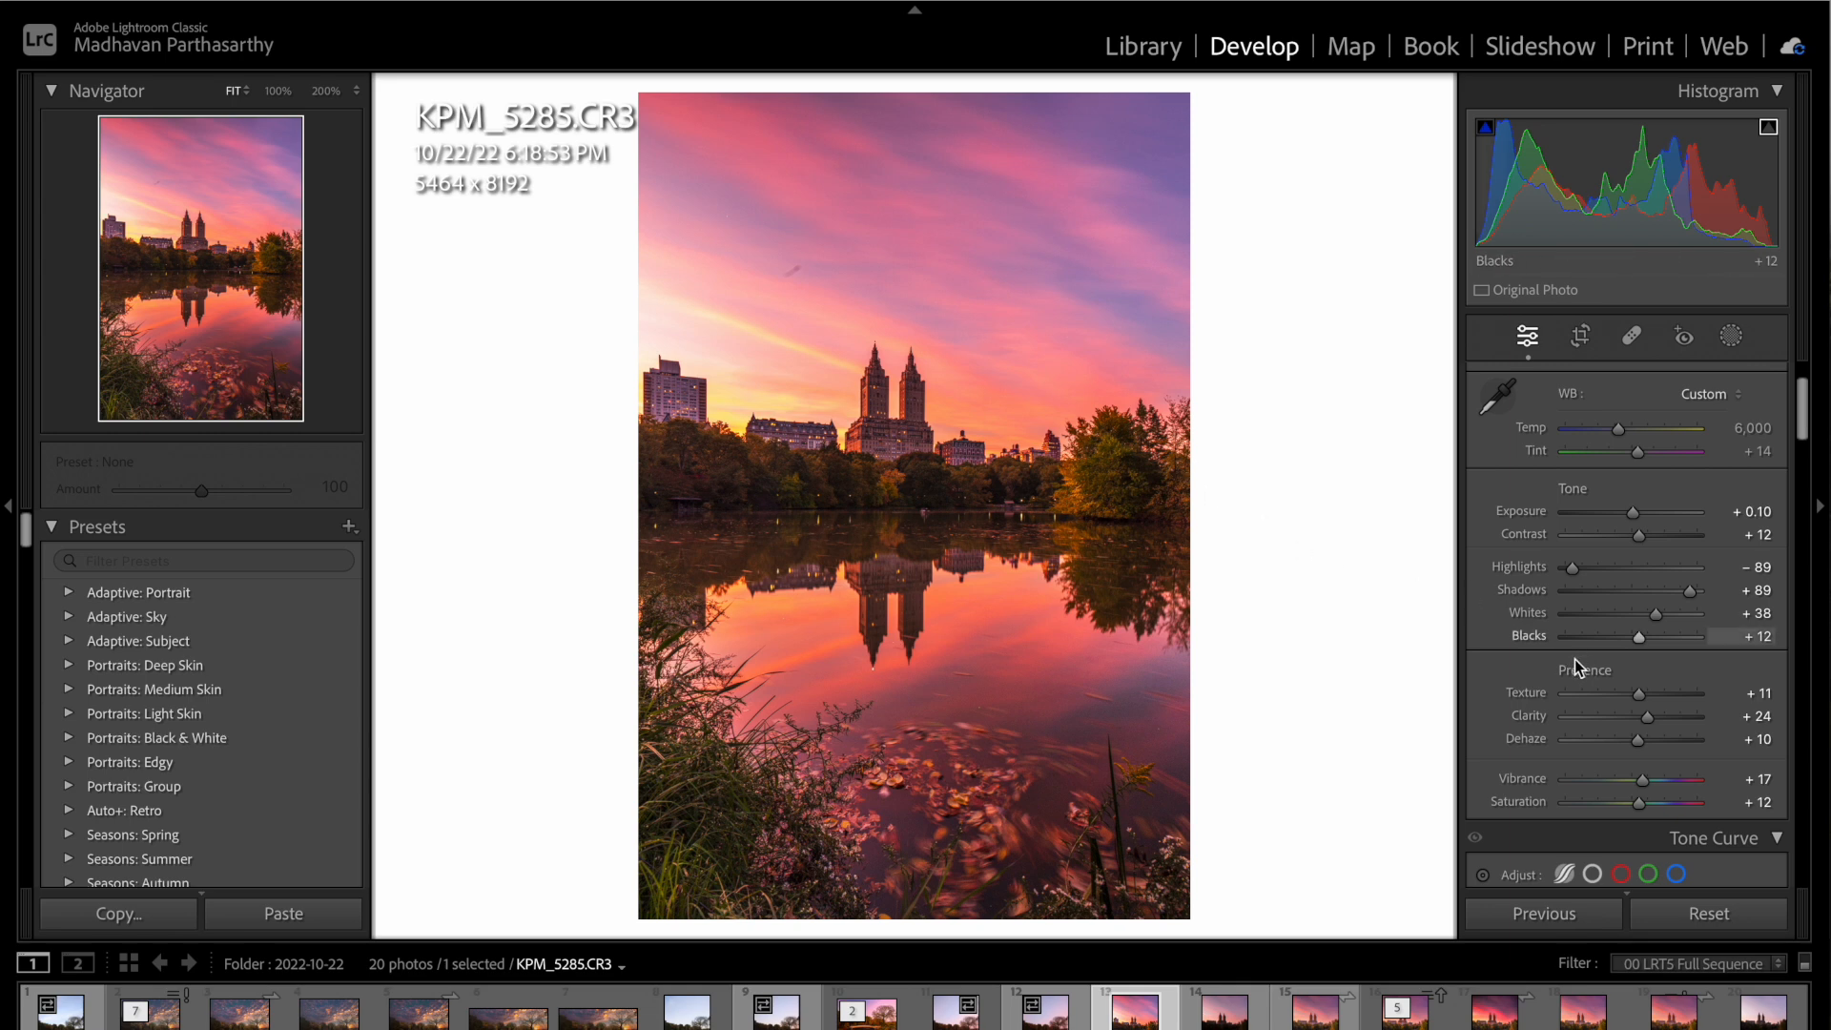
- Remove the small dark mark in the sky above the towers with the Heal brush at size 78, and leave the tool
key(q)
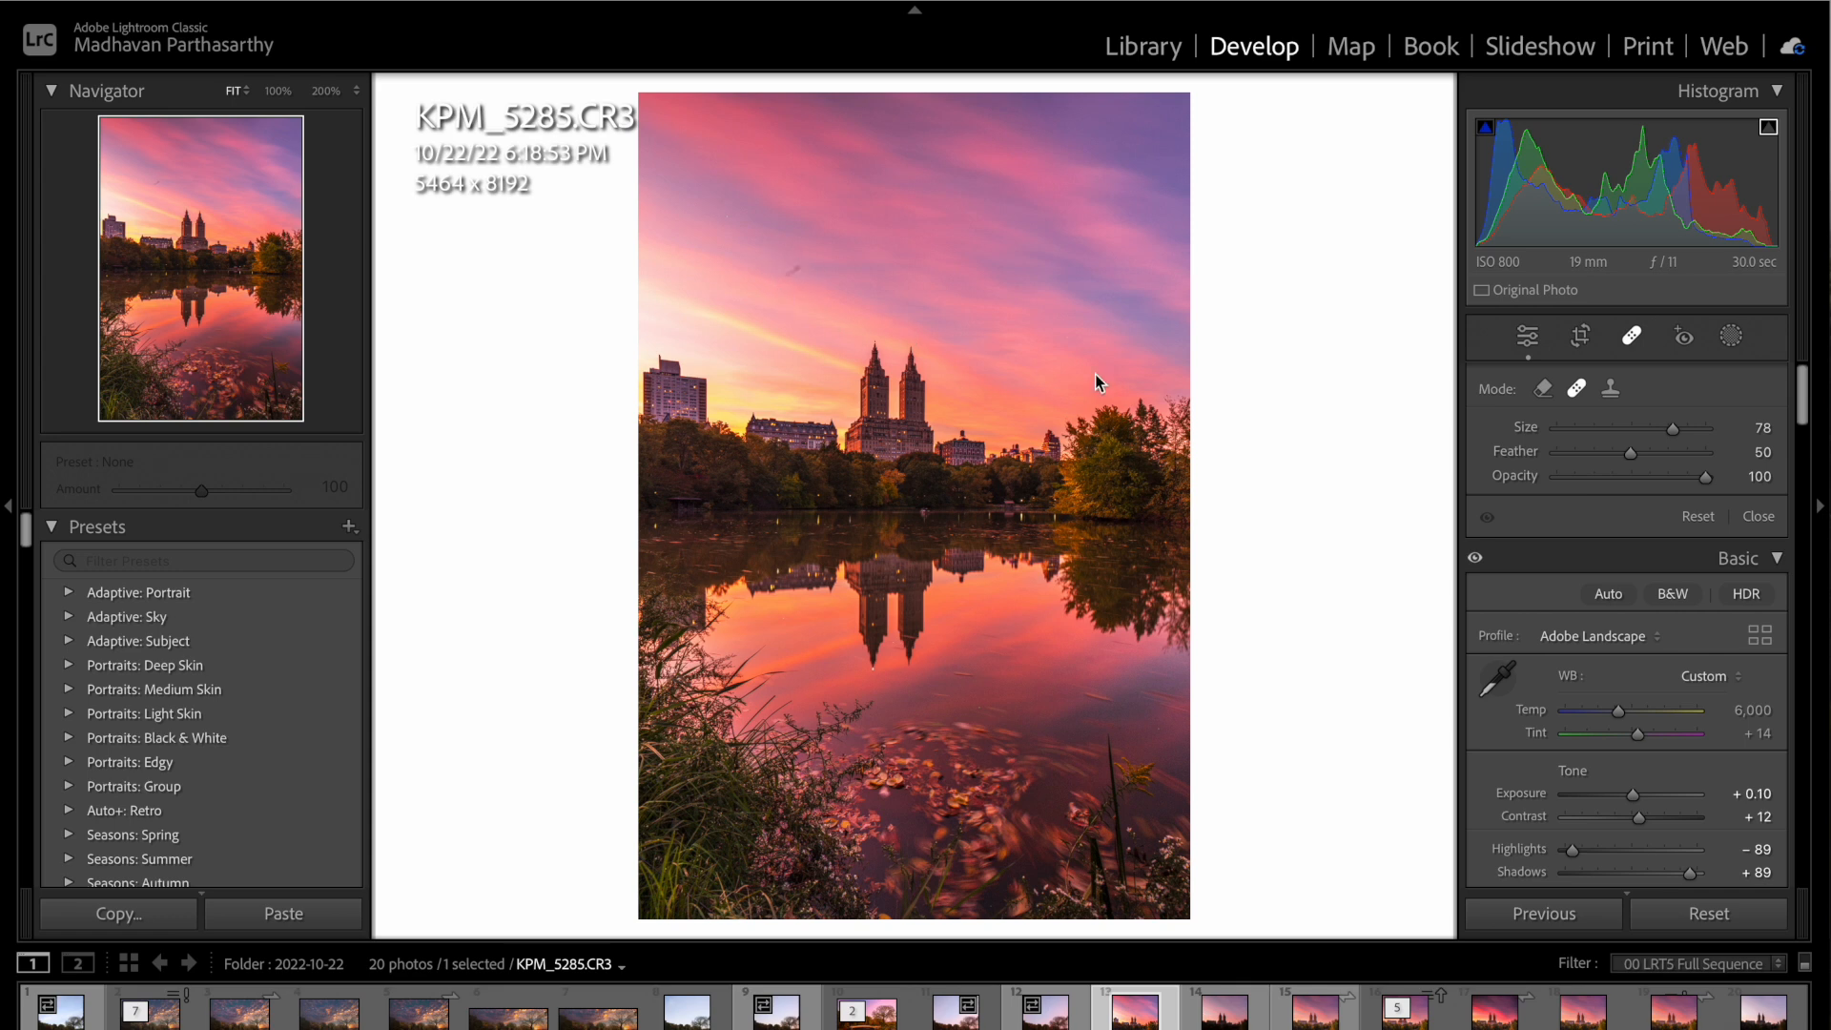
click(1634, 339)
click(1635, 339)
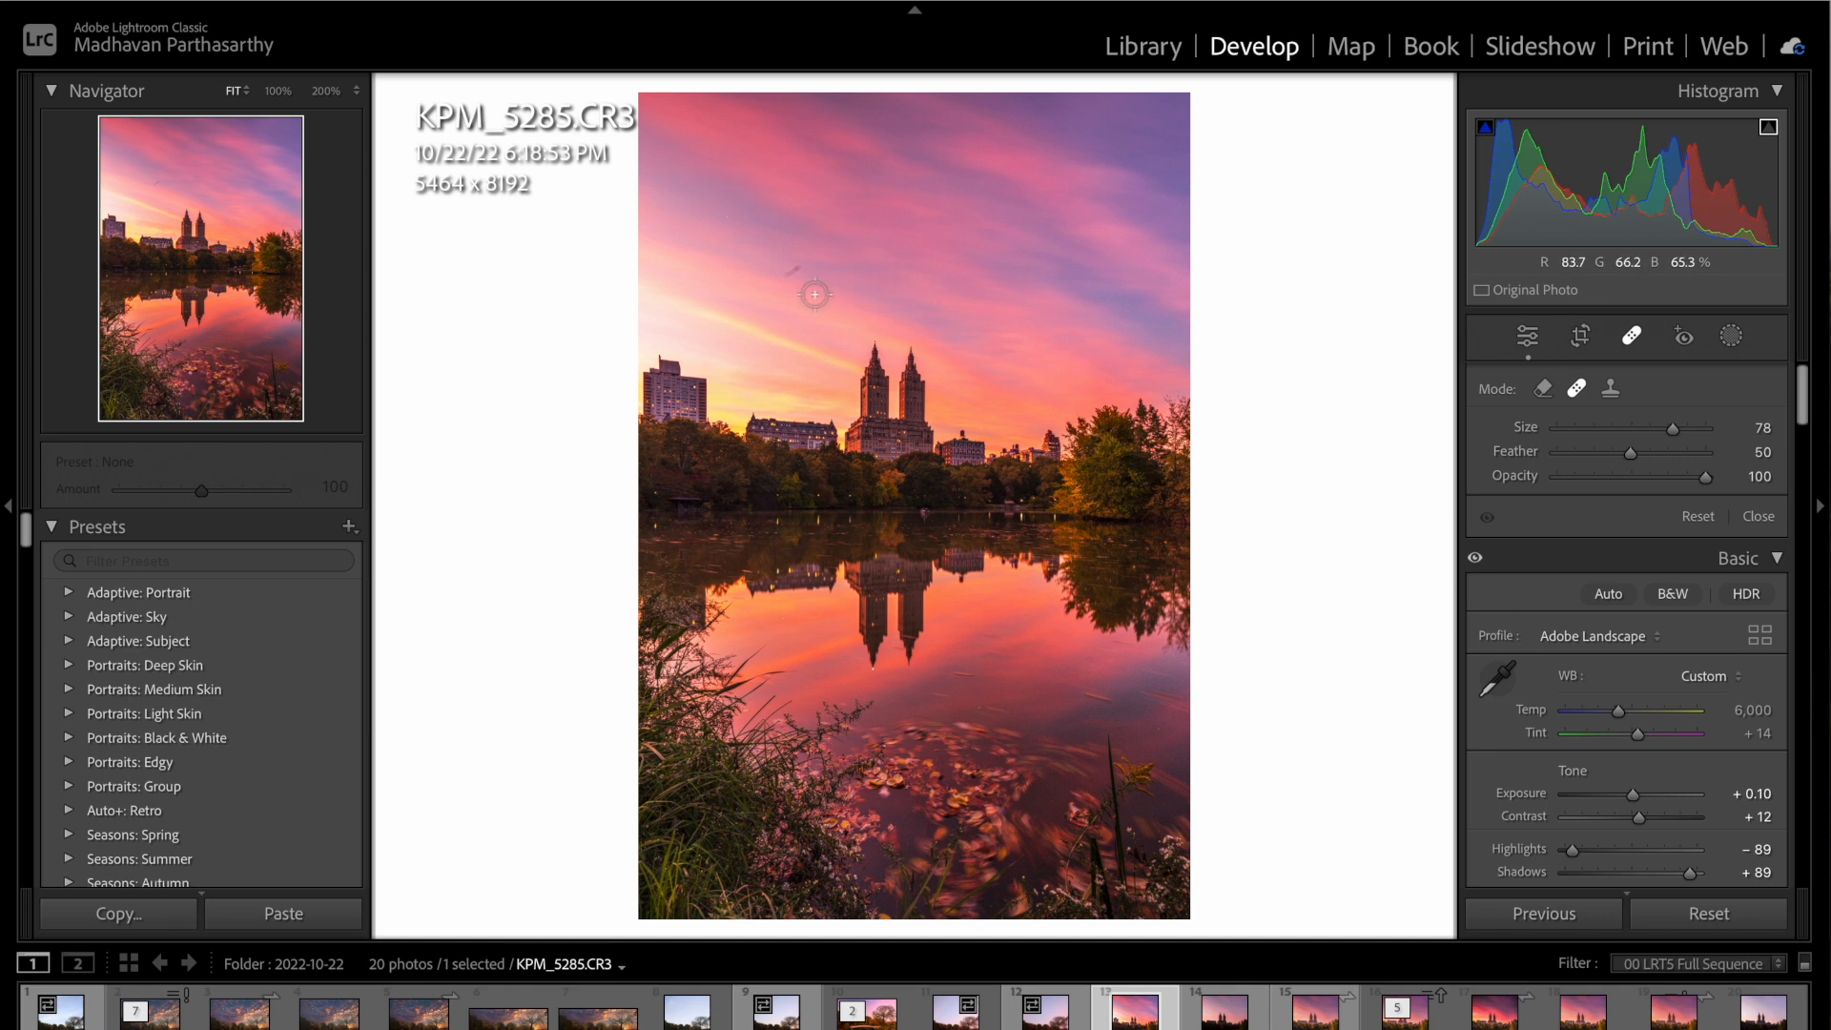
scroll(802, 294, down, 1)
key(bracketleft)
key(bracketleft)
key(bracketright)
key(bracketright)
key(bracketright)
key(bracketright)
key(bracketright)
key(bracketleft)
click(815, 261)
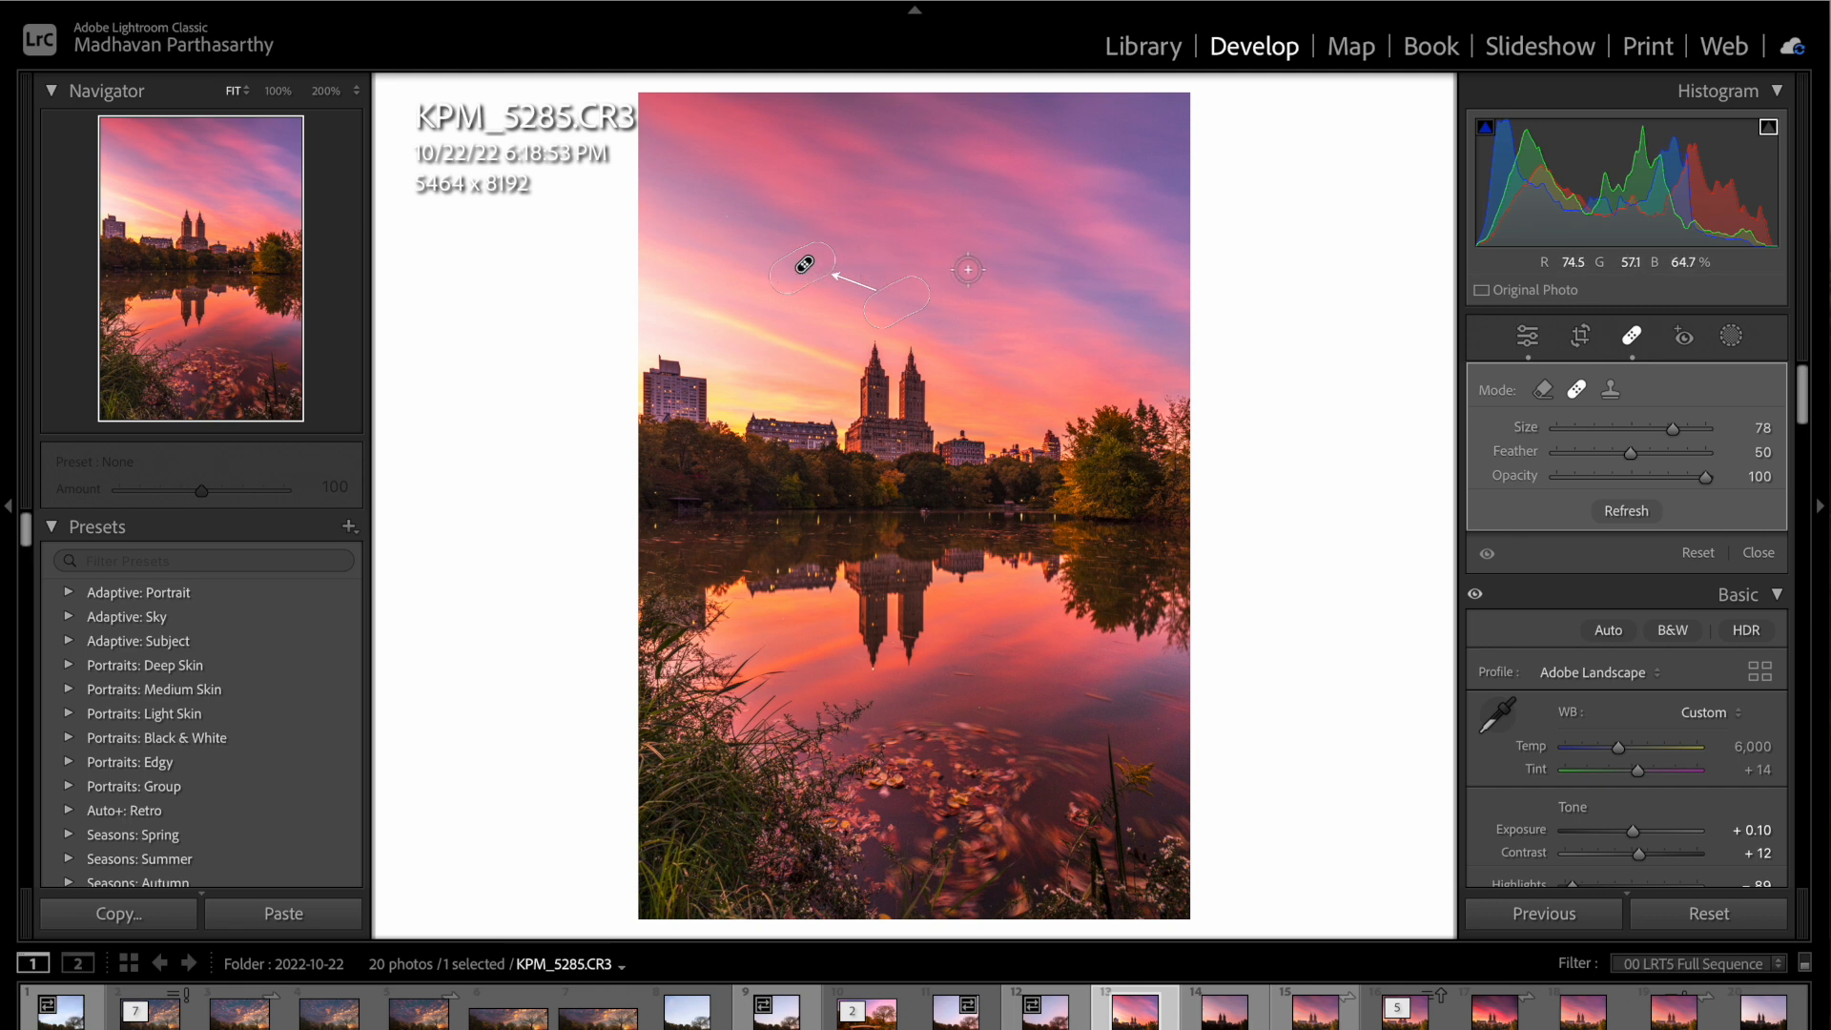
key(Escape)
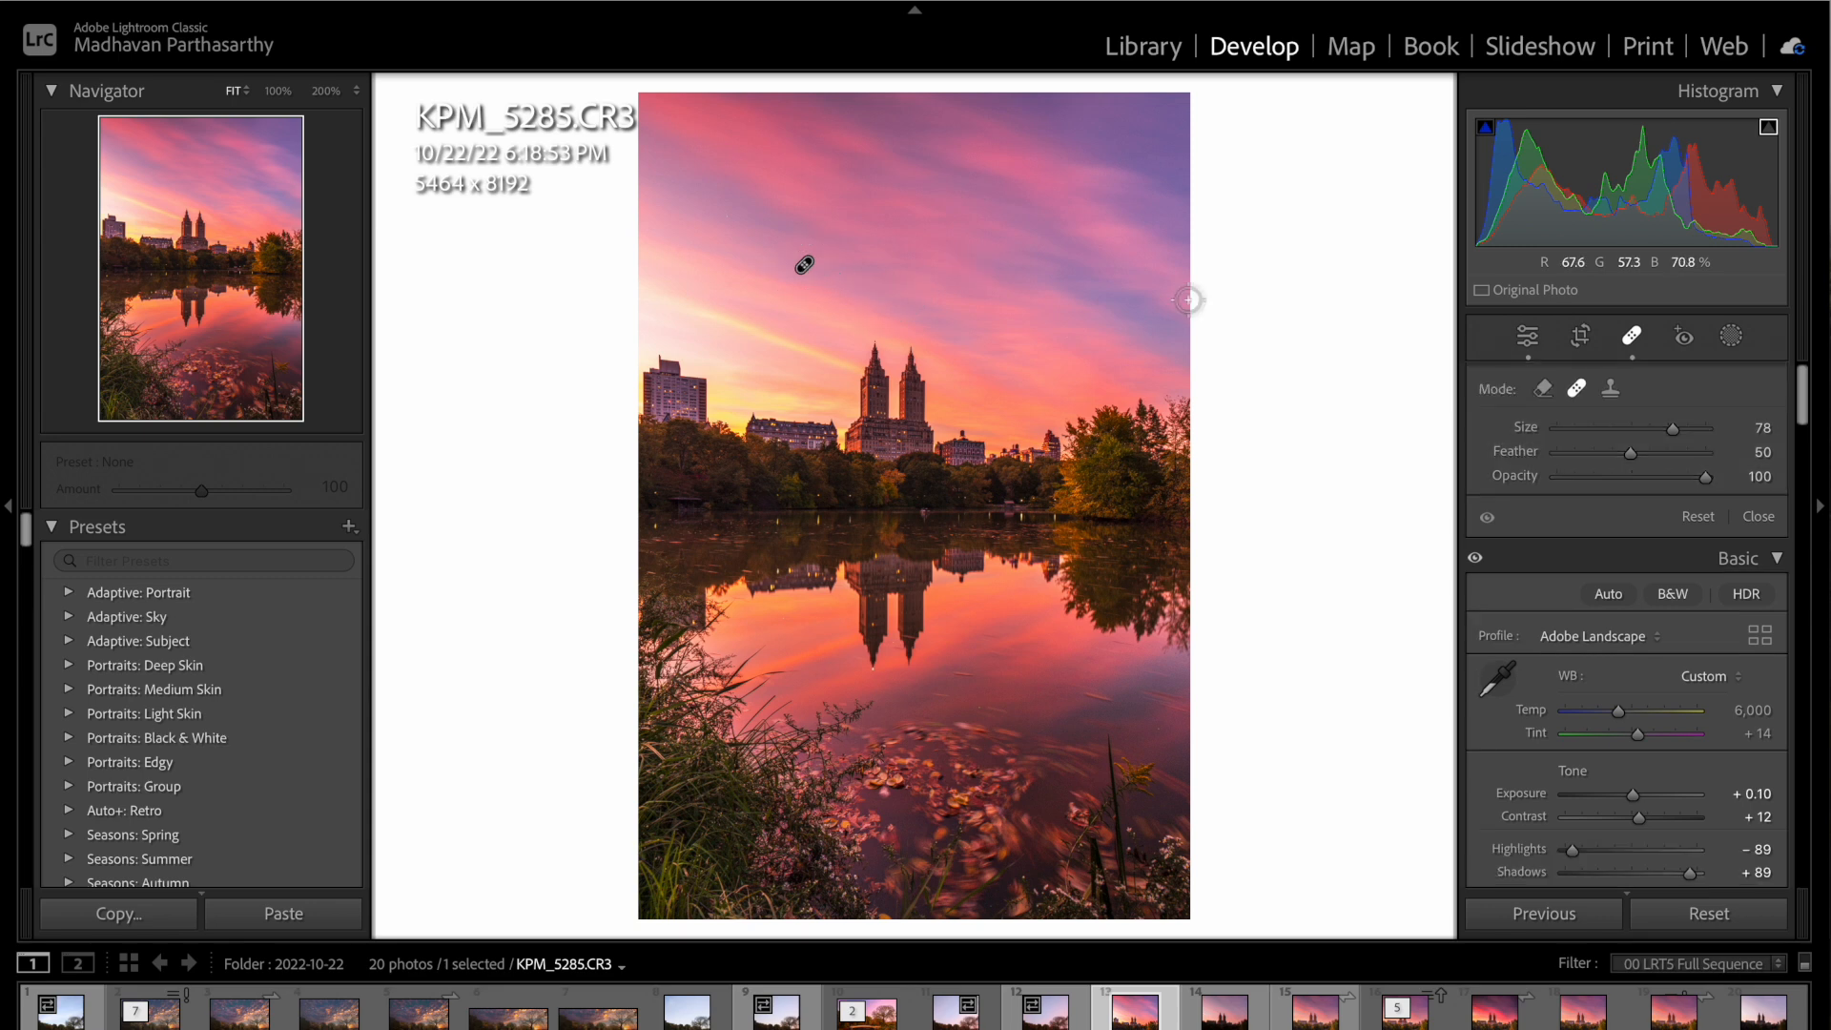
key(q)
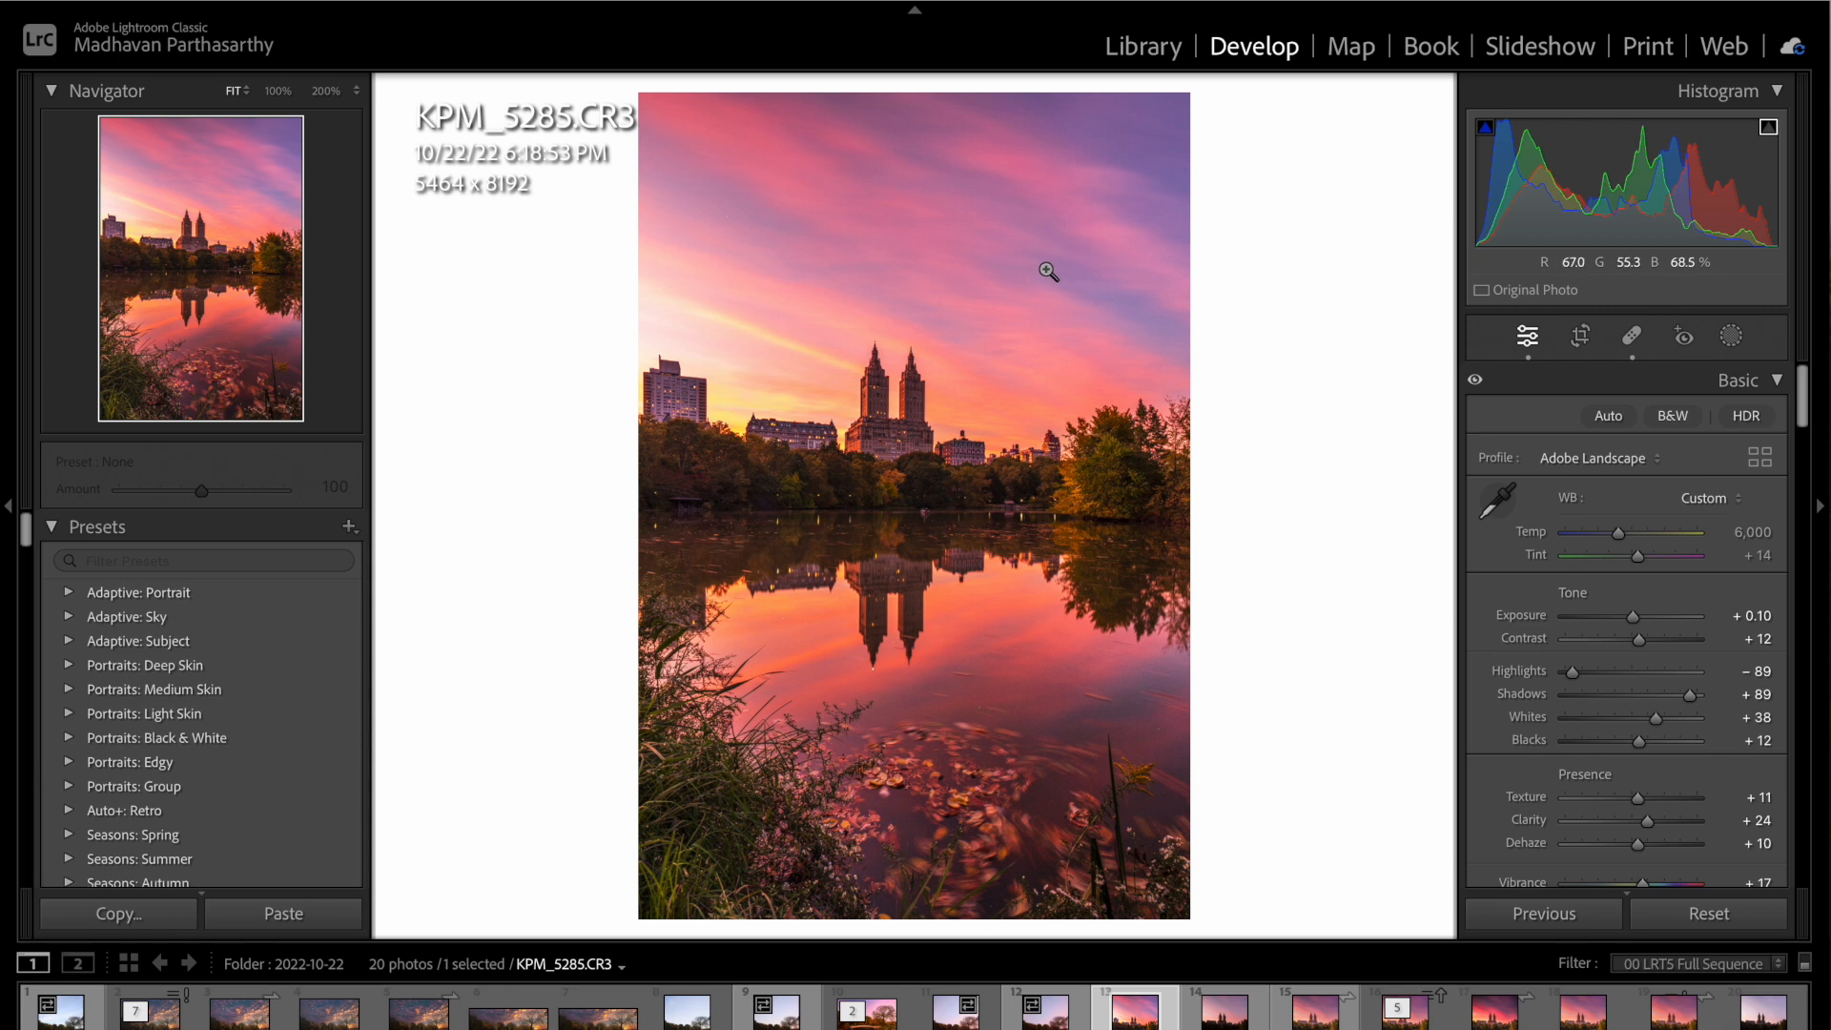
- Export KPM_5285.CR3 from the Library as an unresized JPEG at quality 100 to the original photo's folder, and select the exported copy
click(1144, 45)
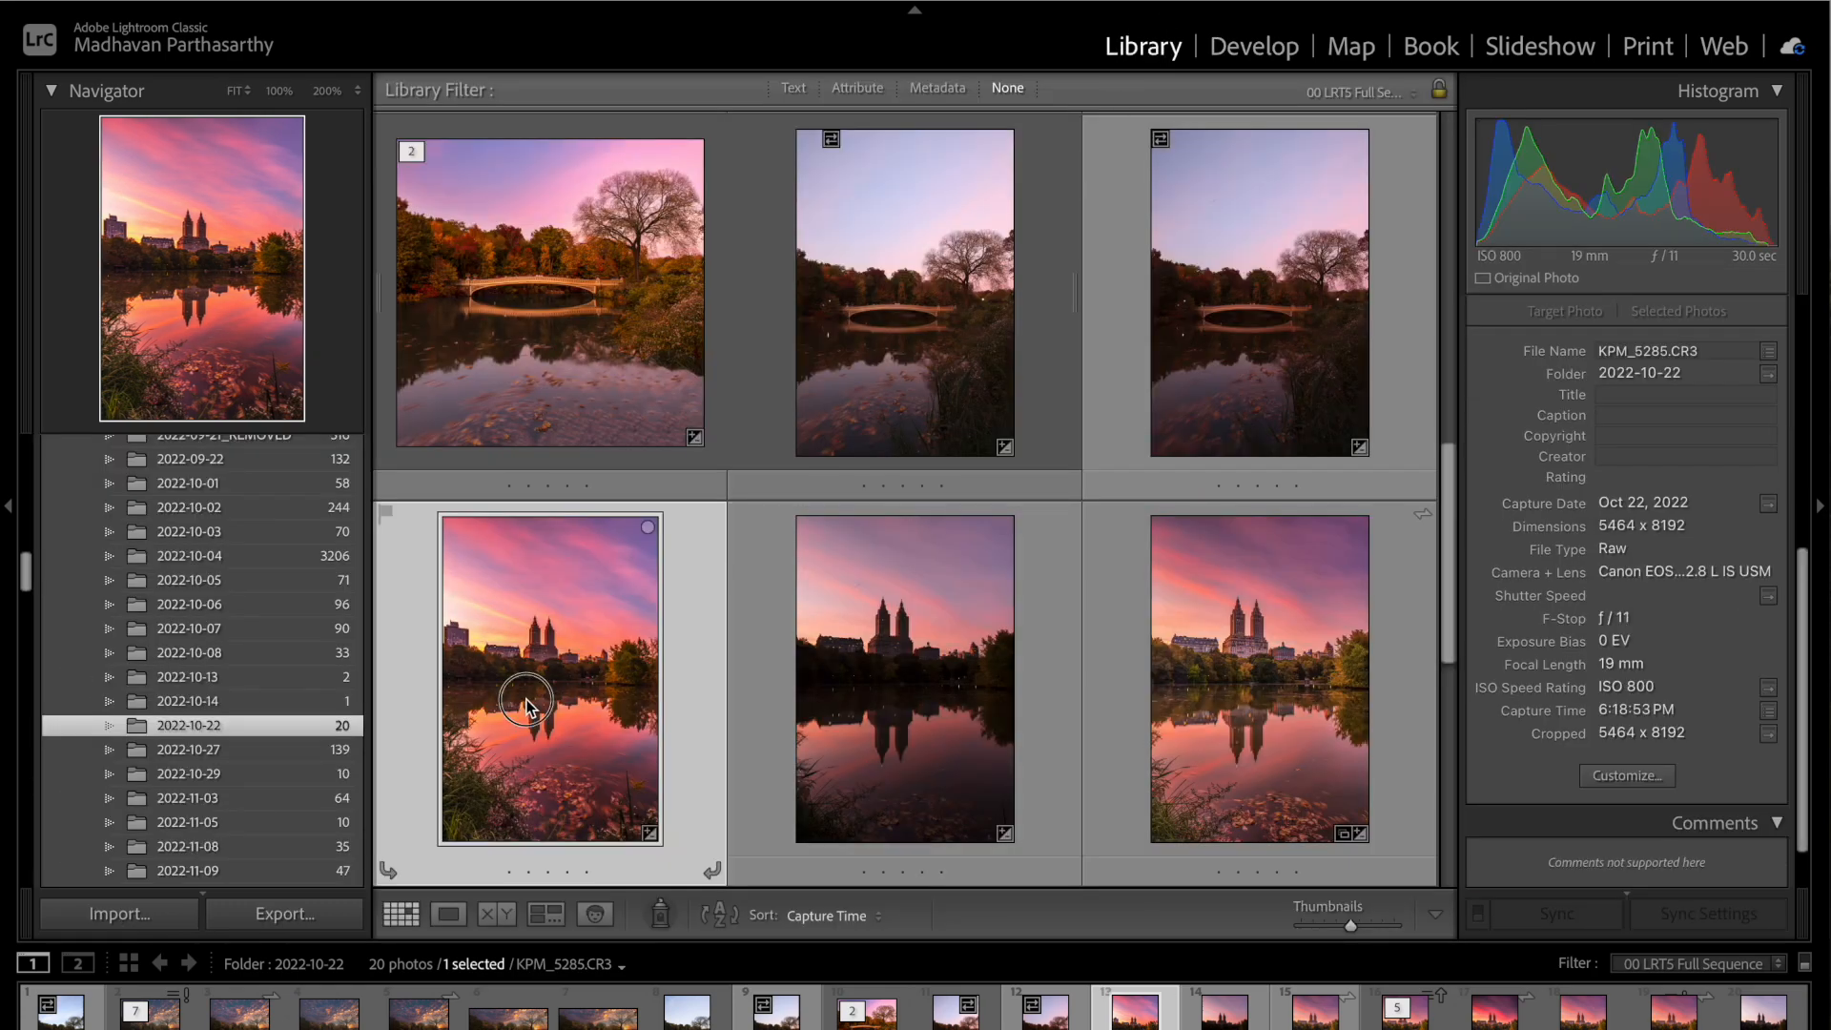
click(282, 914)
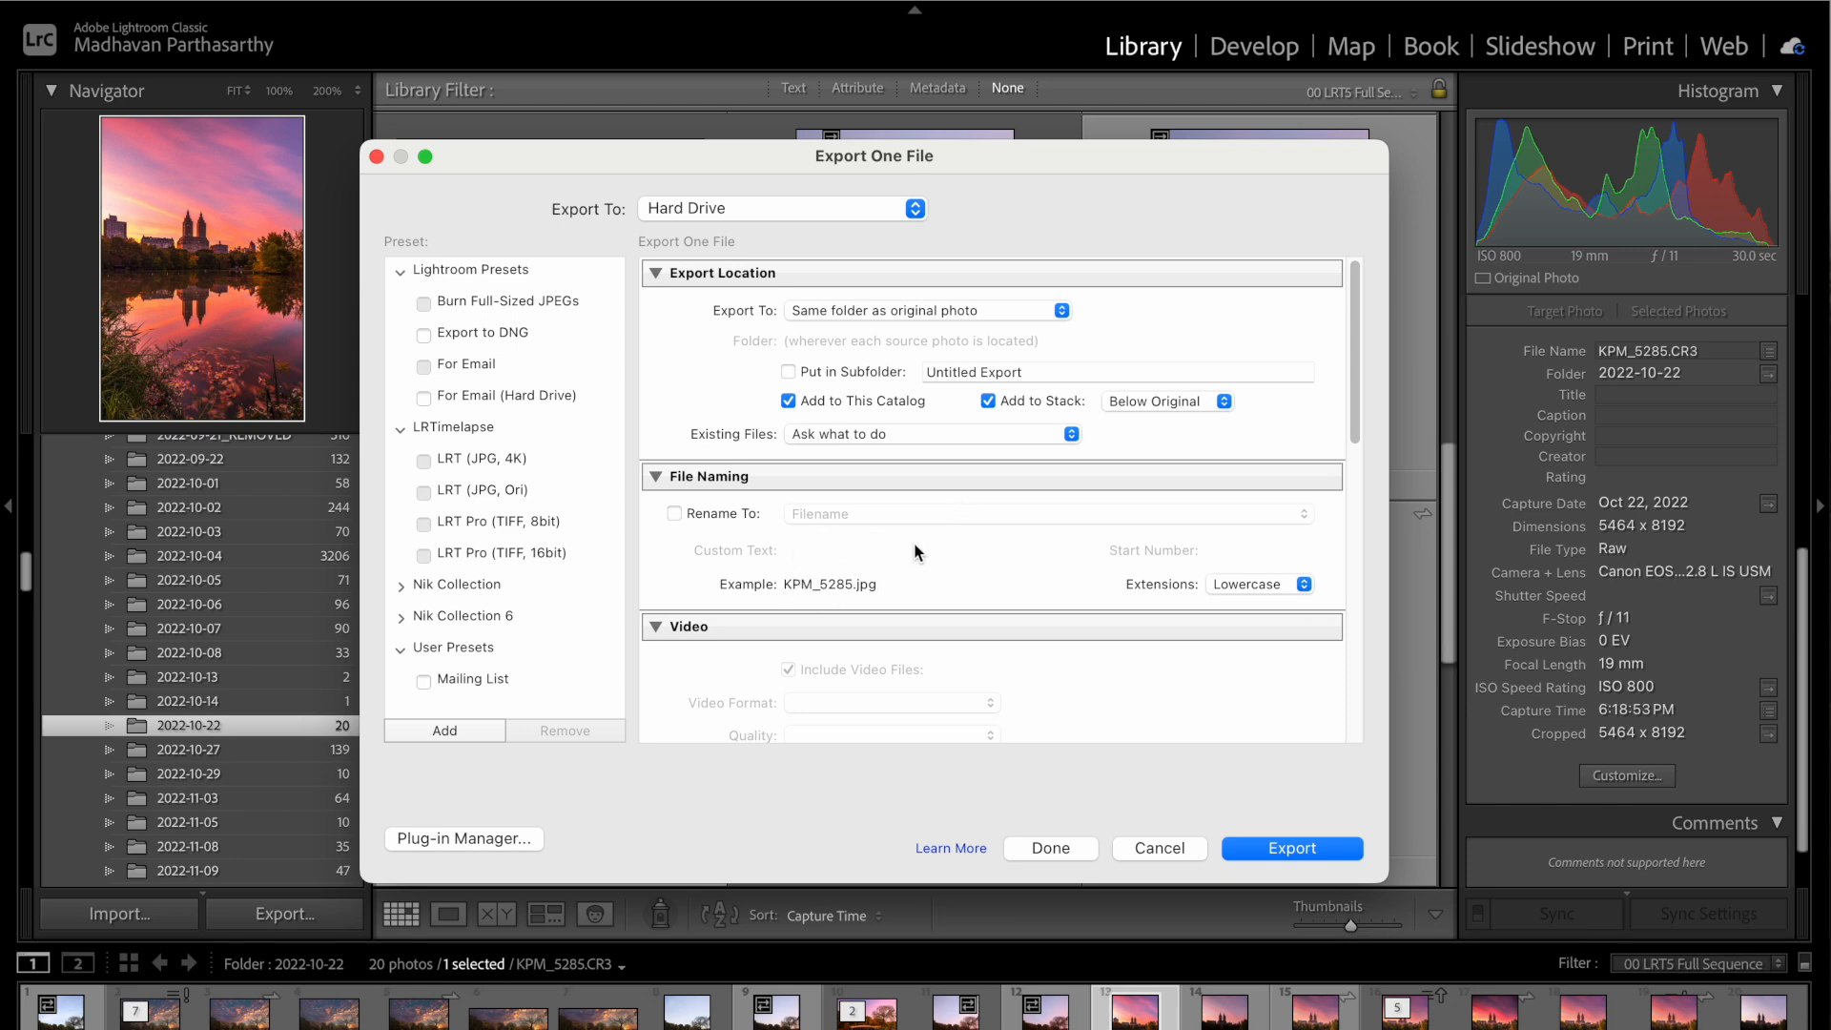
scroll(914, 551, down, 4)
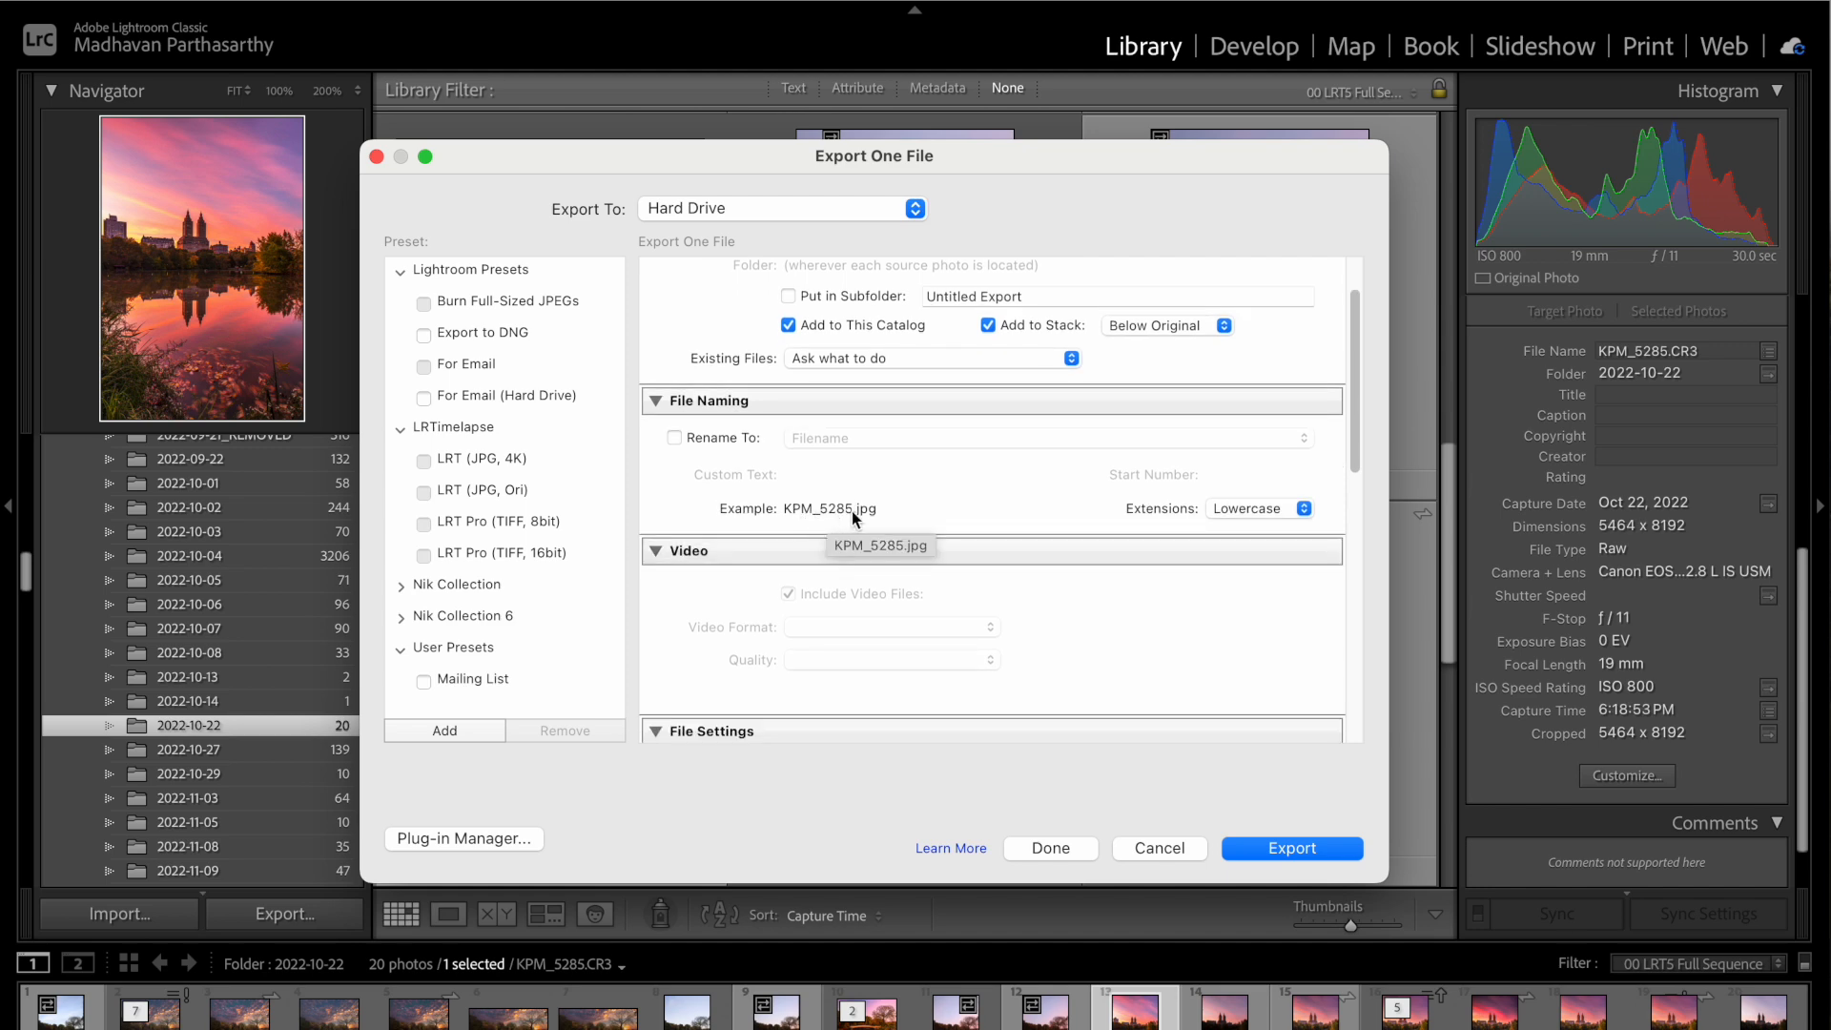
scroll(982, 490, down, 10)
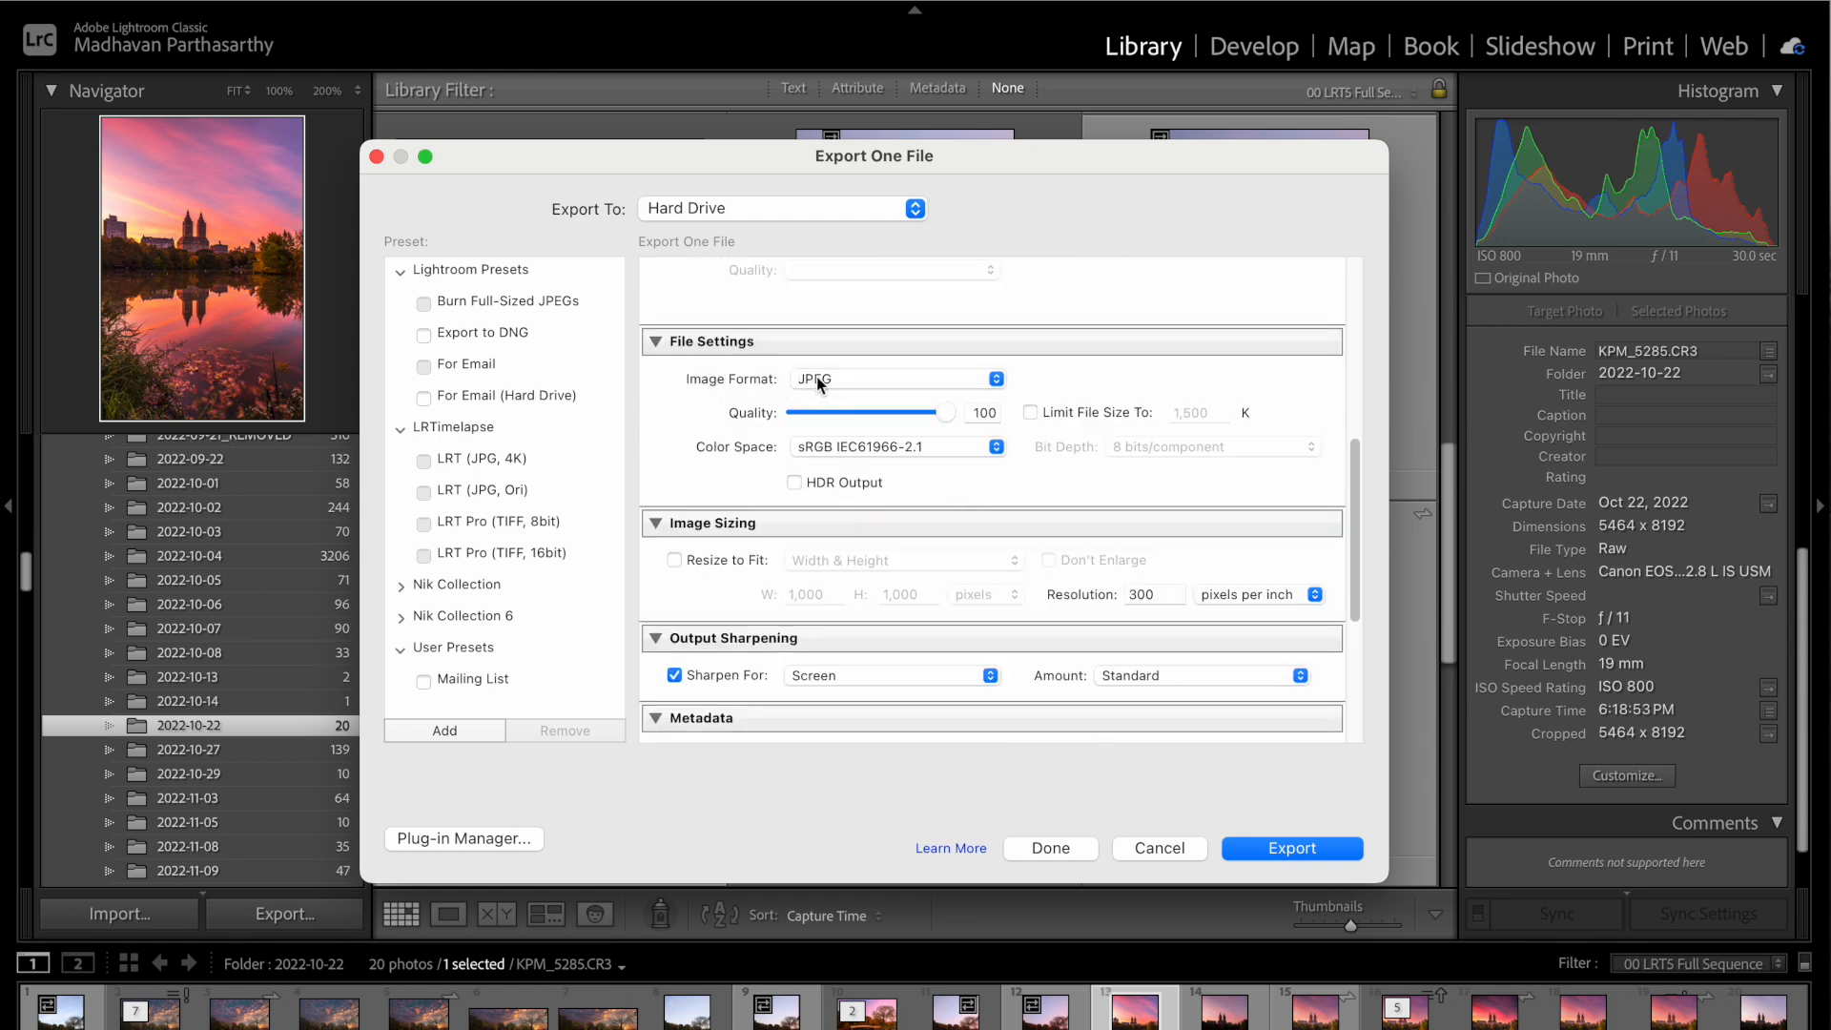
click(871, 384)
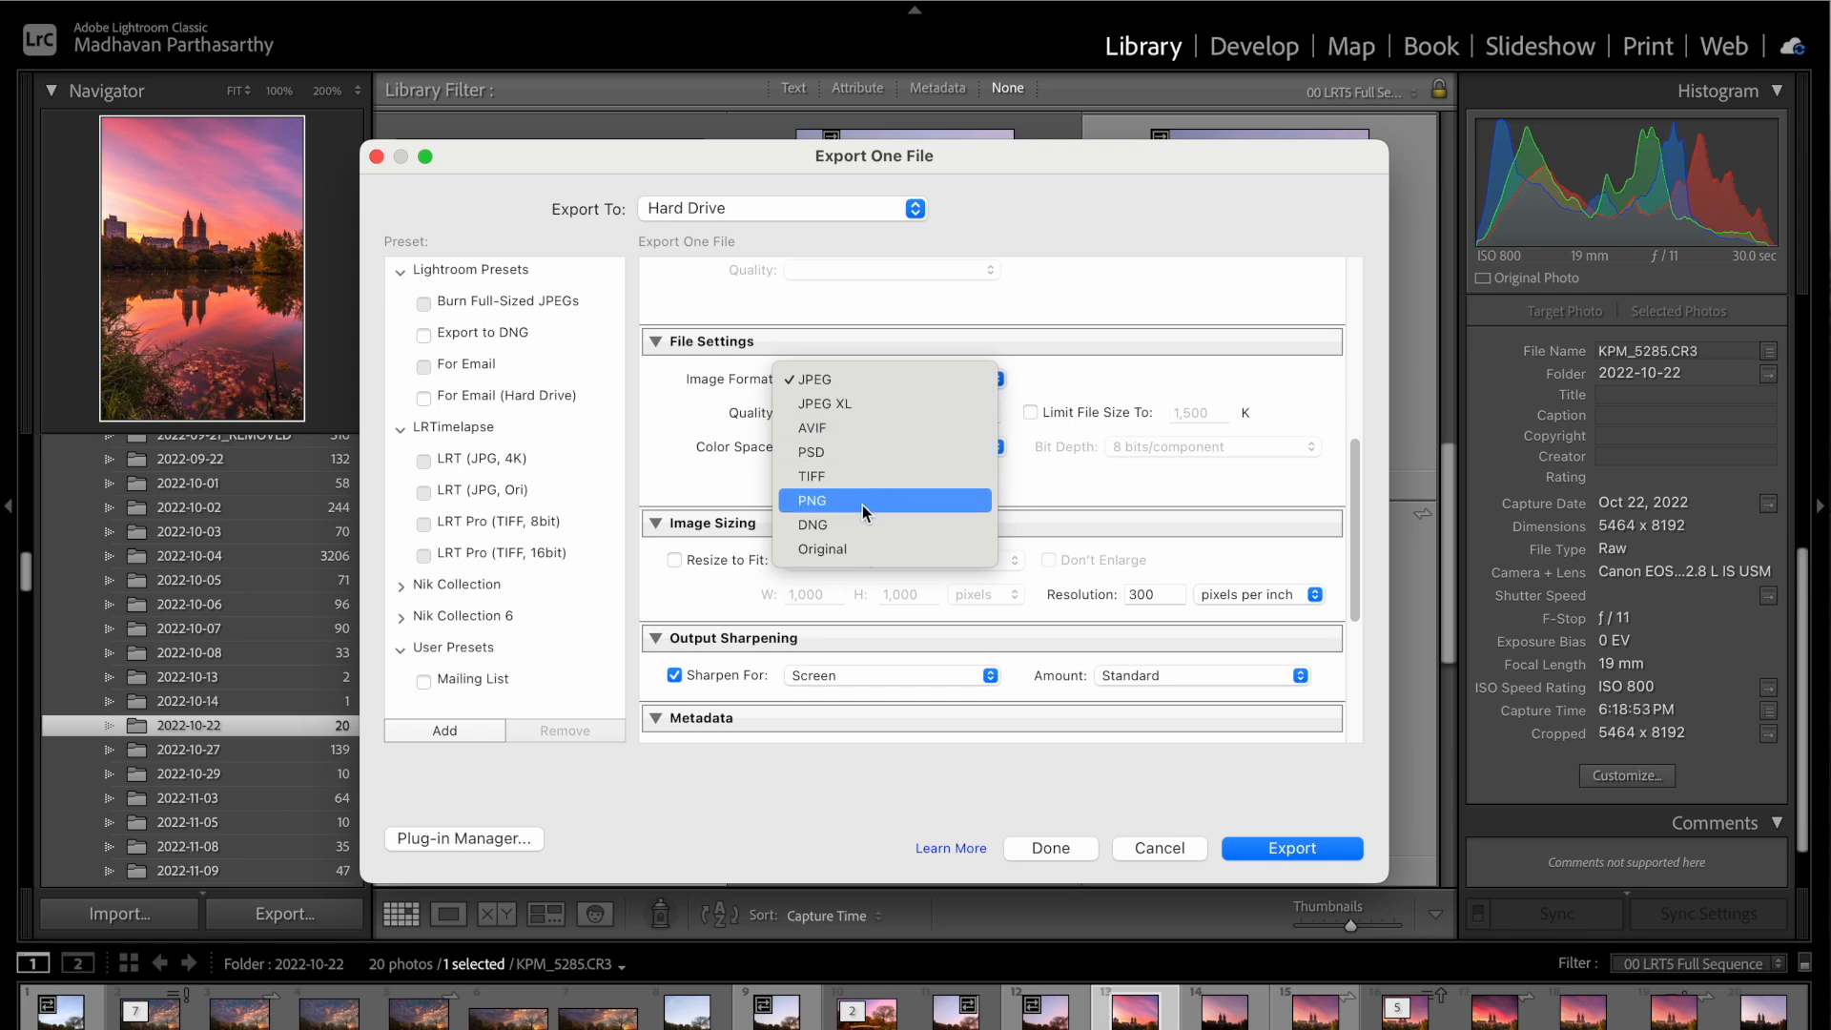
click(1044, 344)
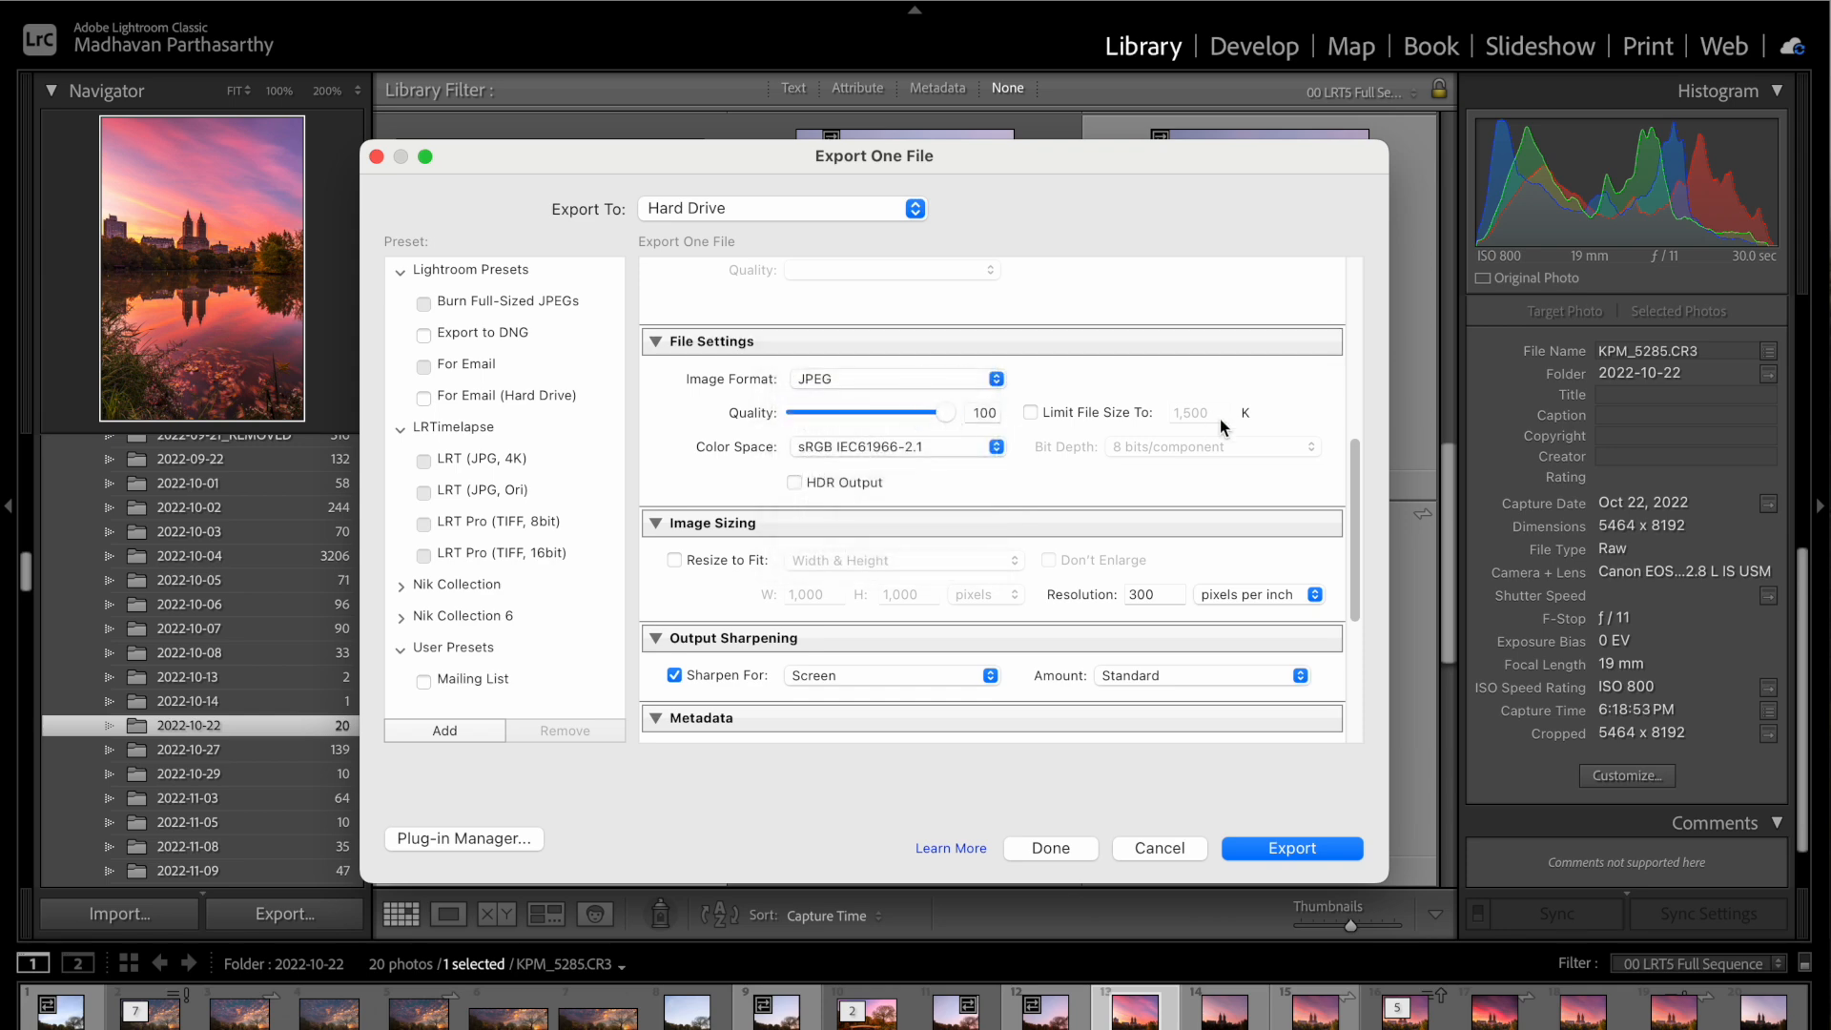
scroll(994, 466, down, 2)
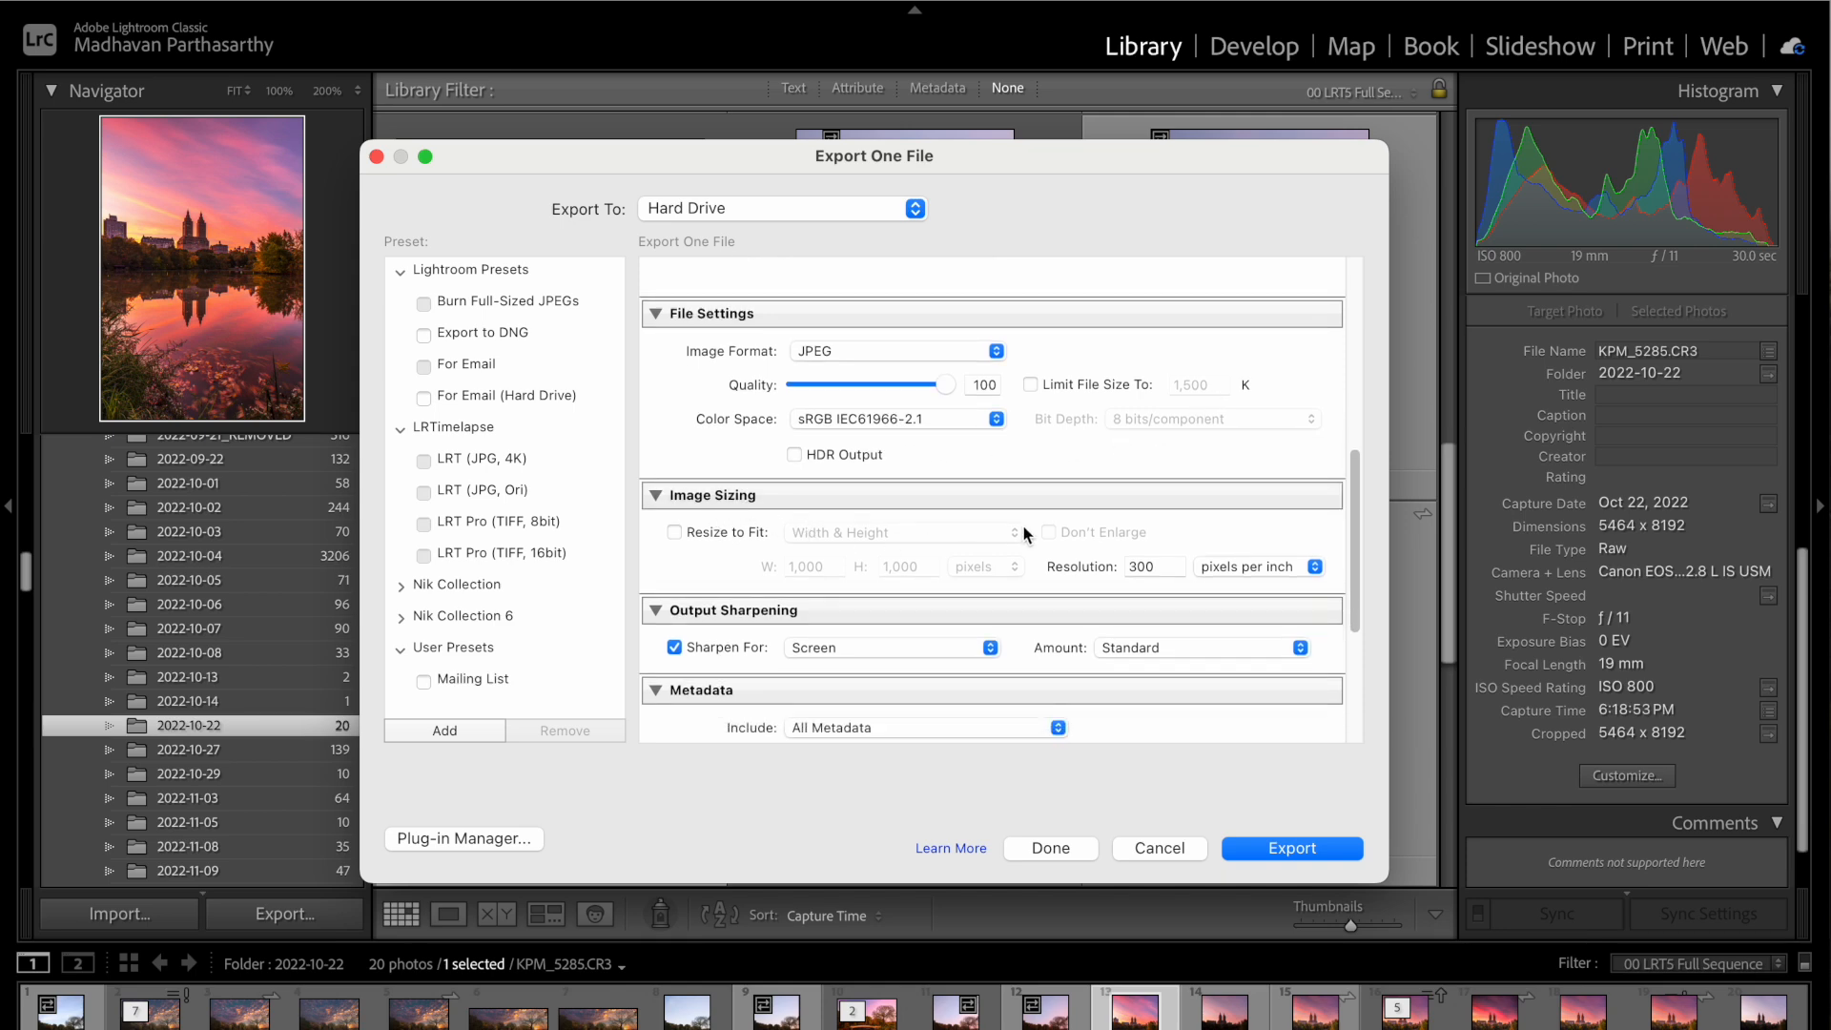
scroll(1152, 566, down, 5)
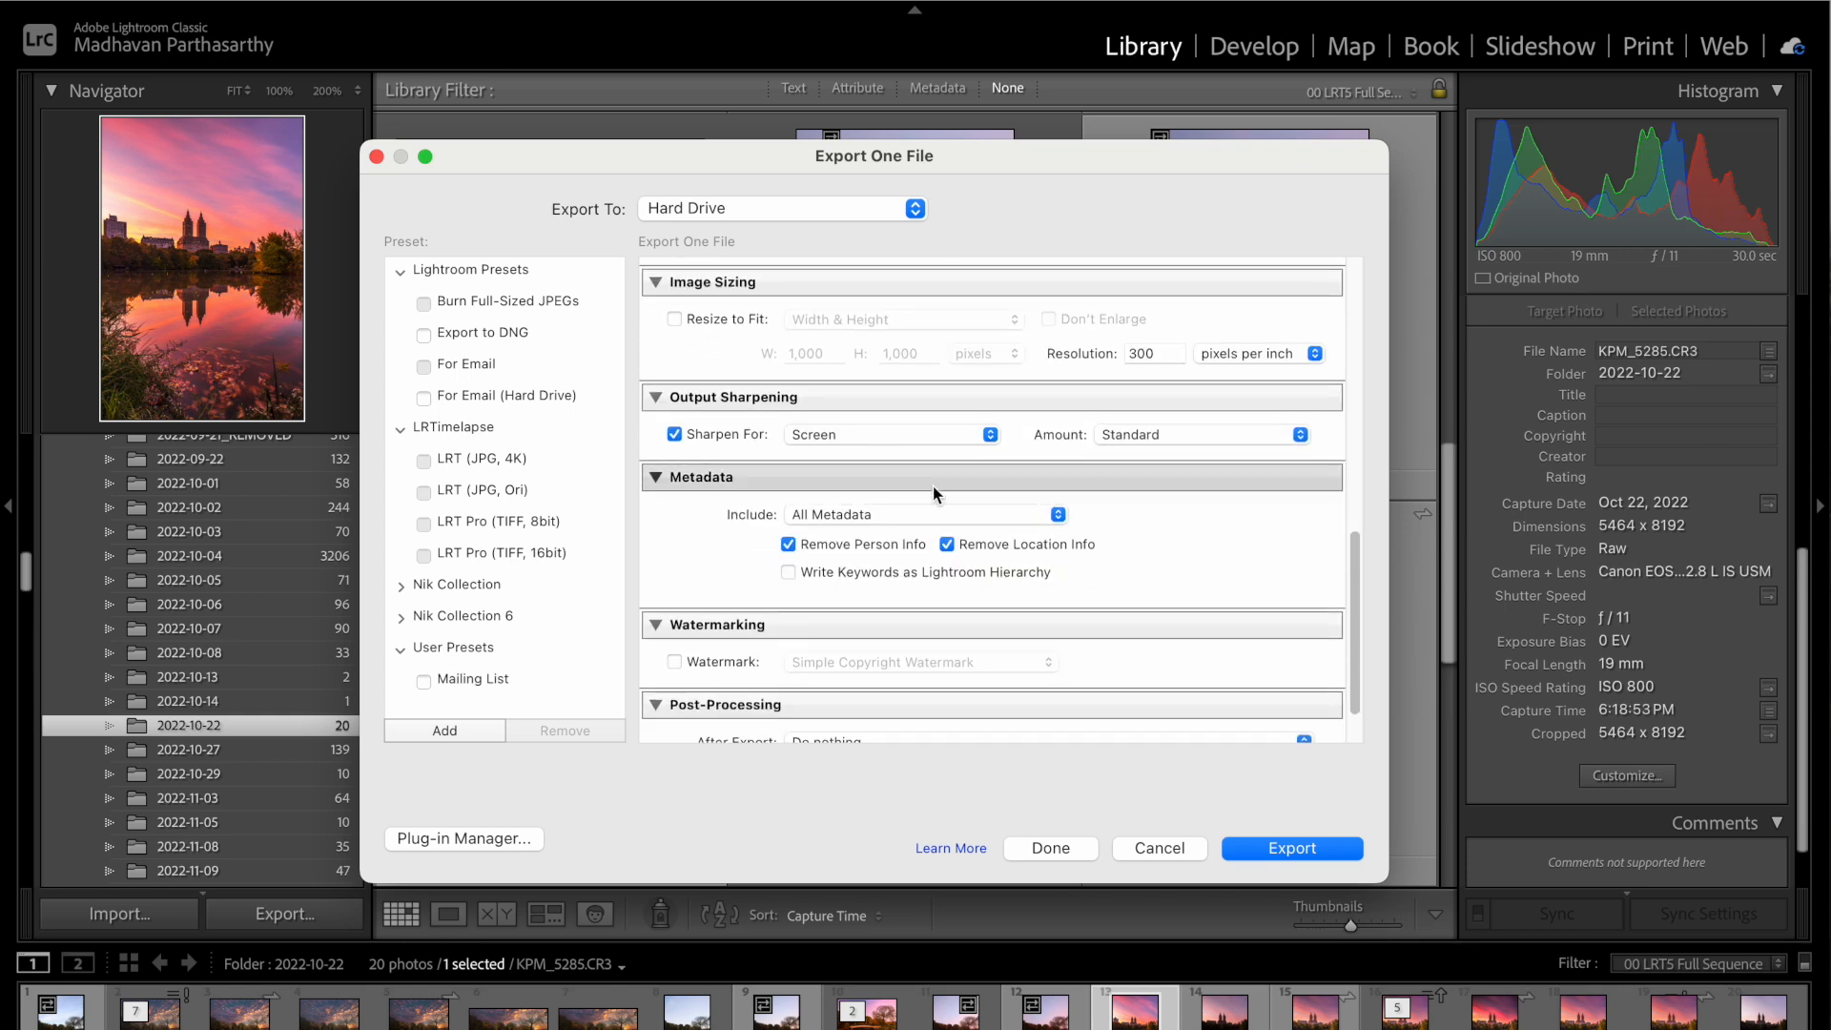
scroll(939, 491, down, 2)
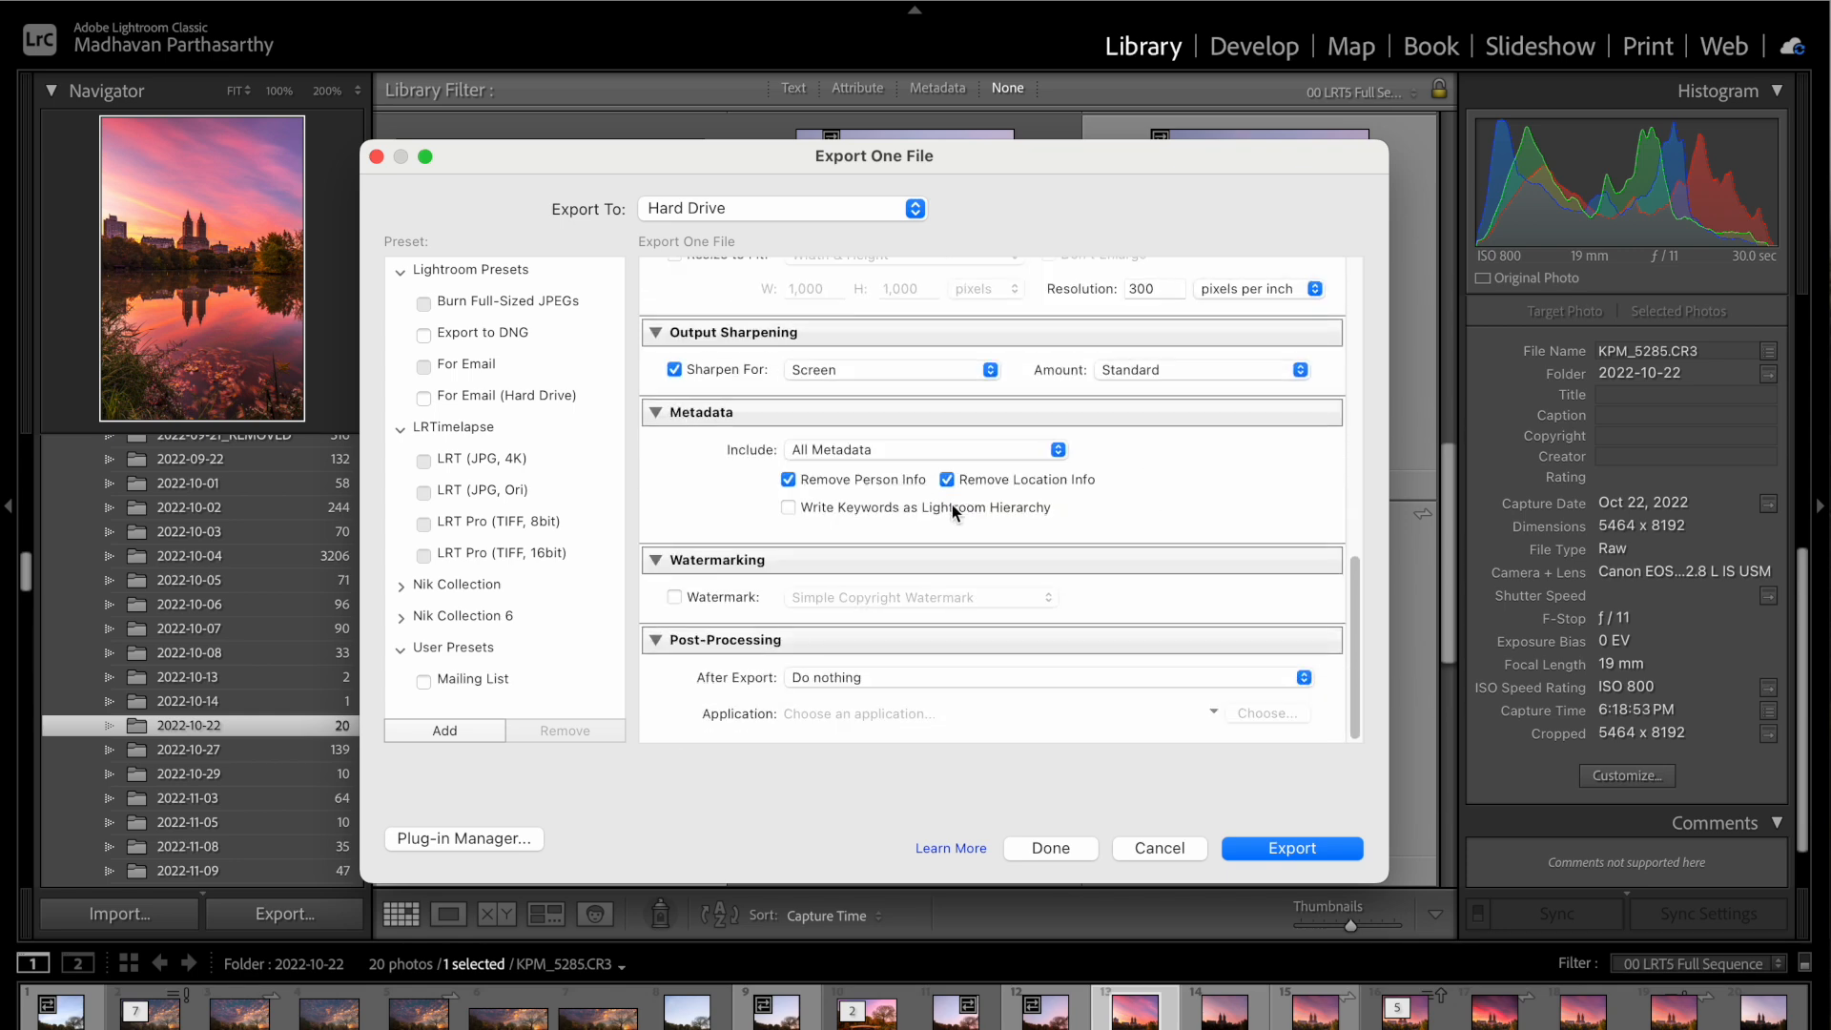
click(1297, 846)
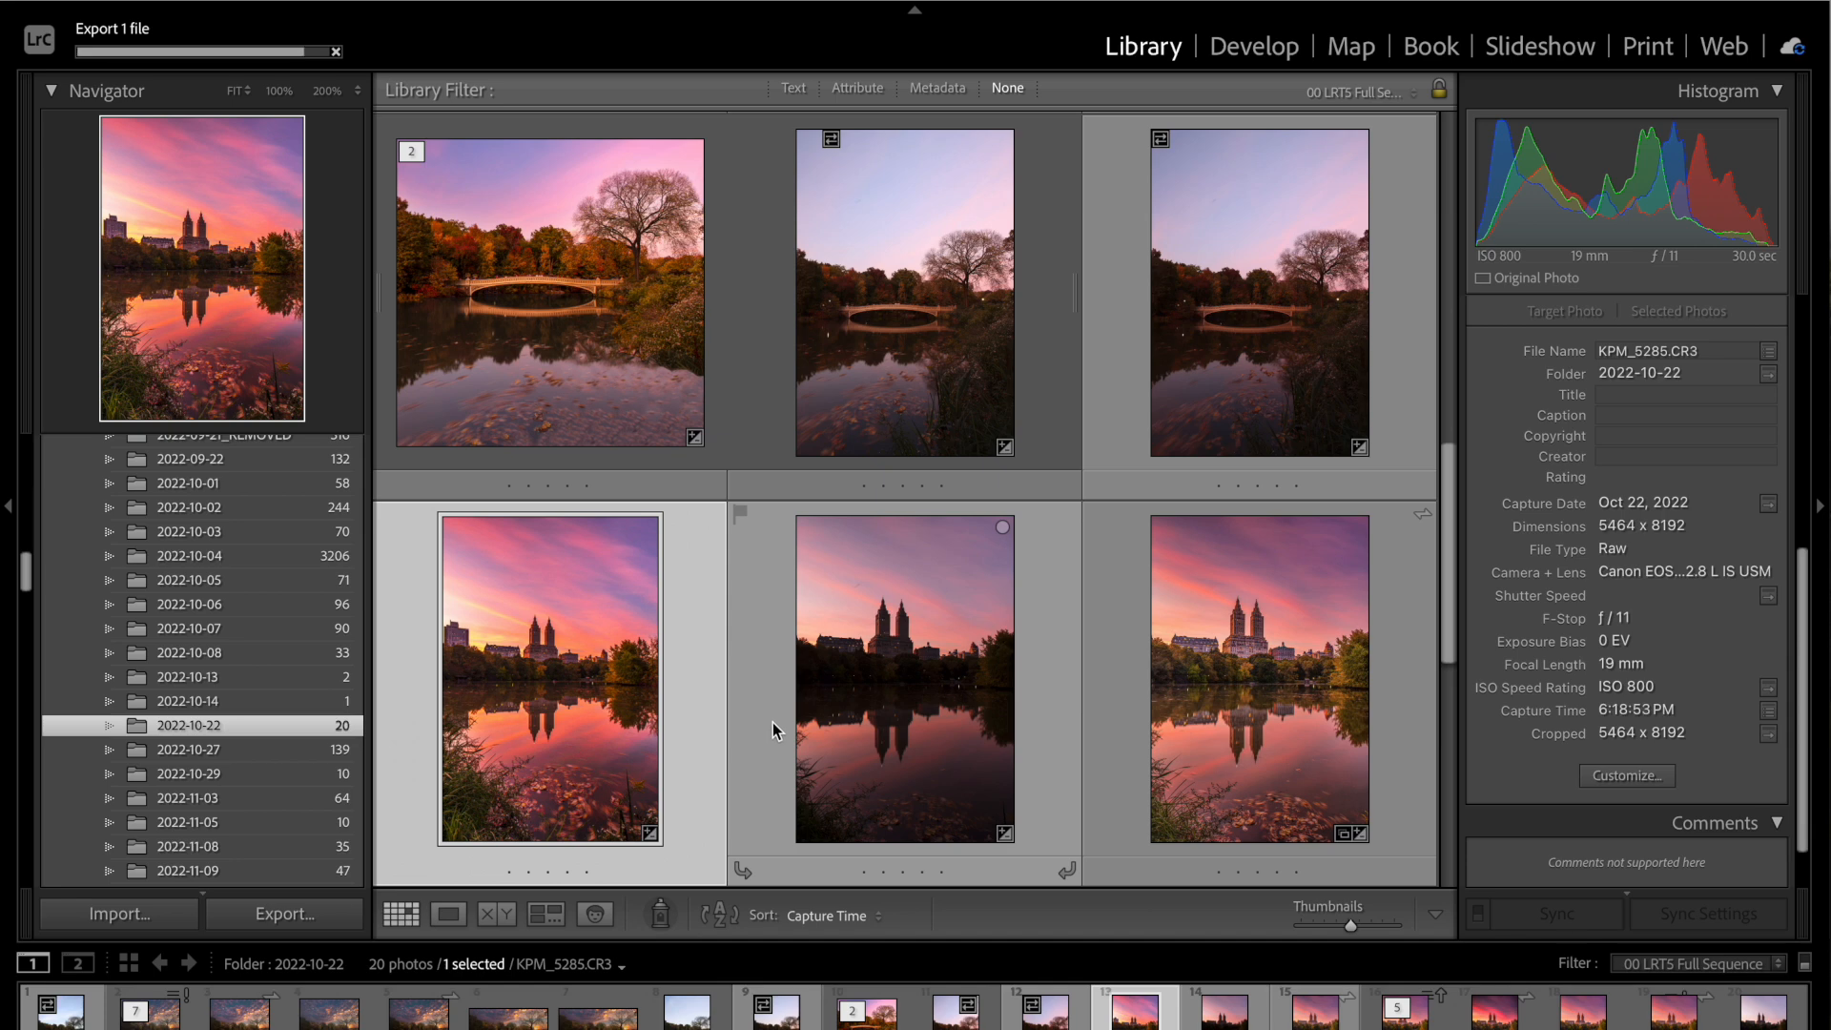
click(937, 723)
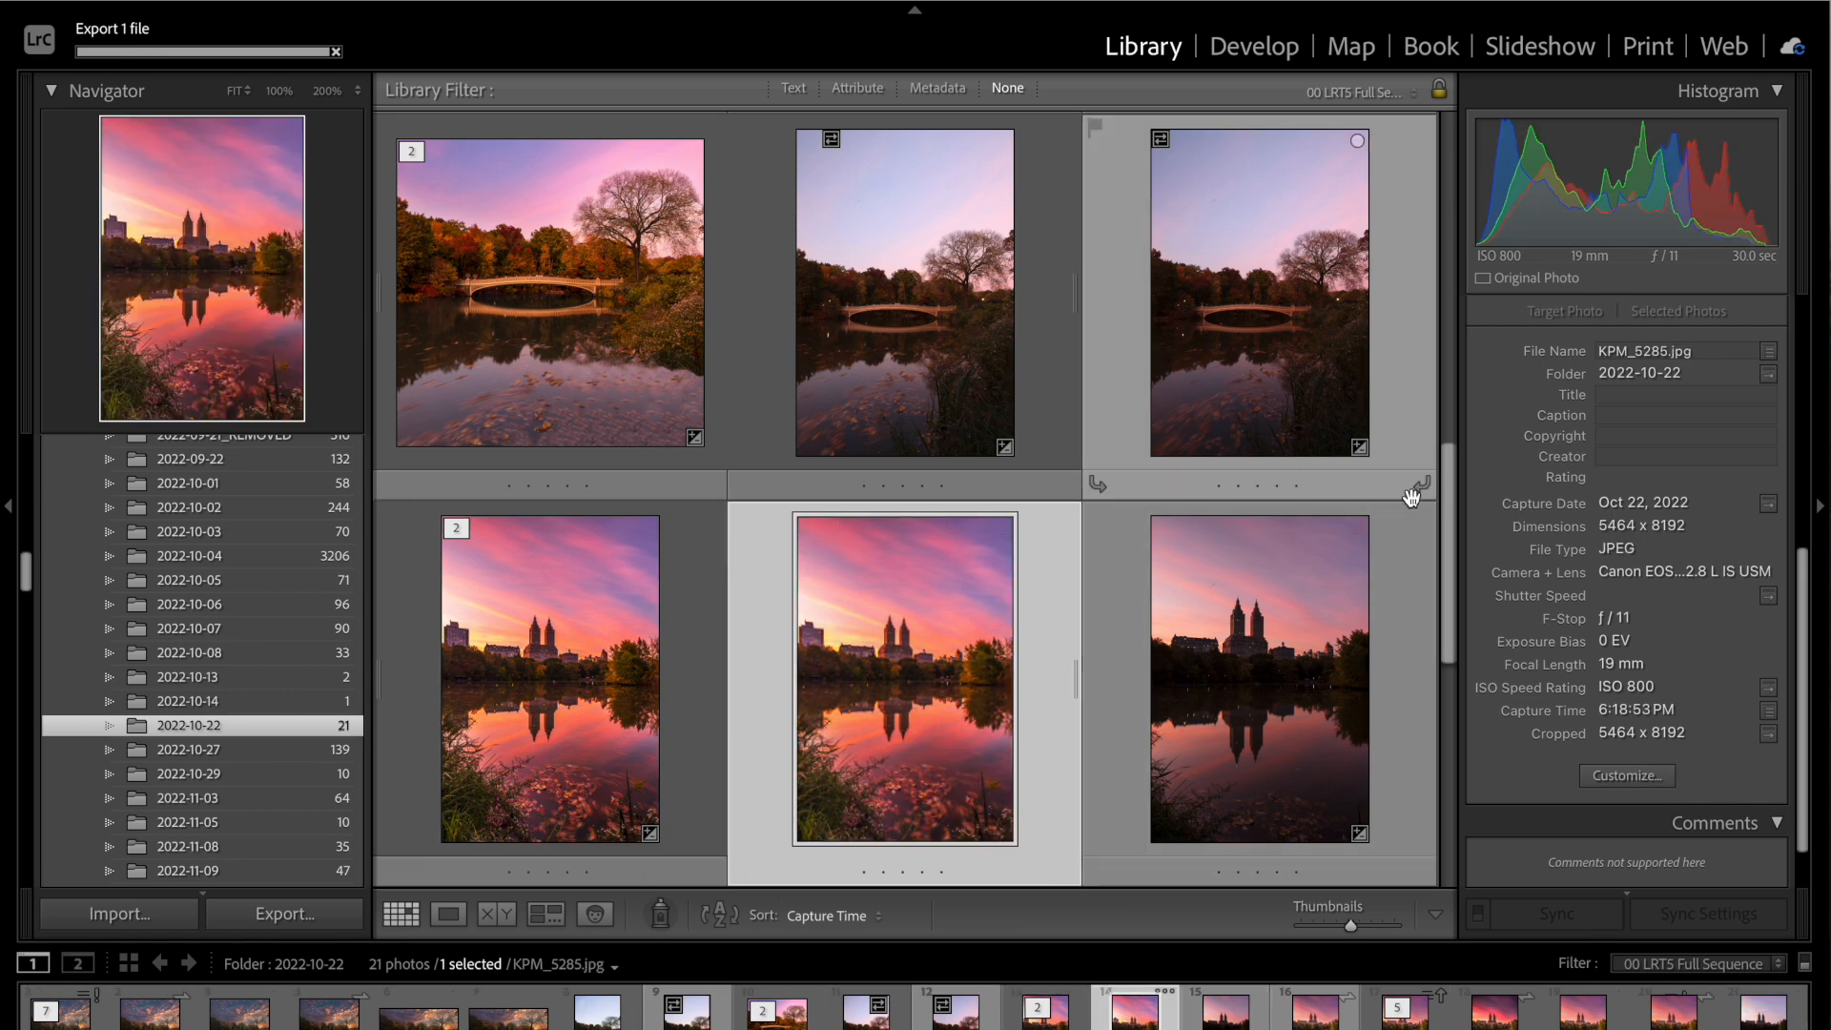